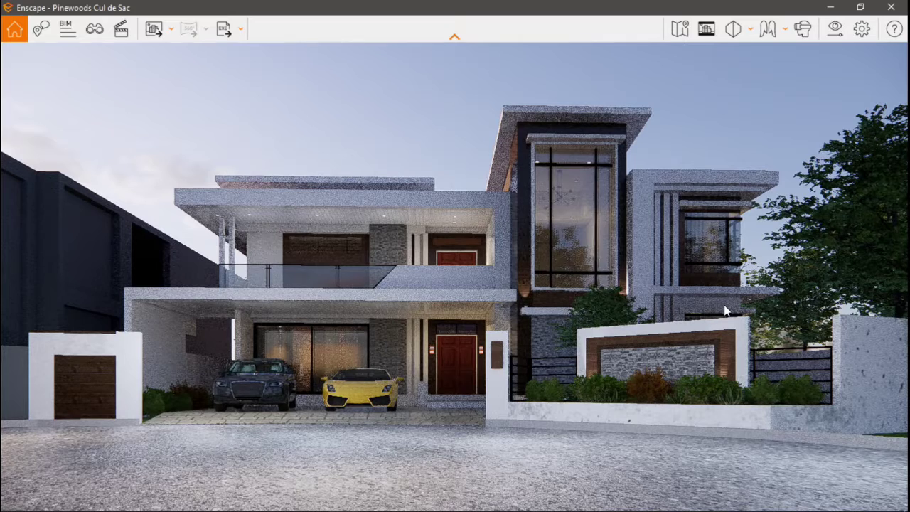
Step: On the Background layer, Magic-Wand select only the pink wall region (Contiguous, Tolerance 32)
click(819, 312)
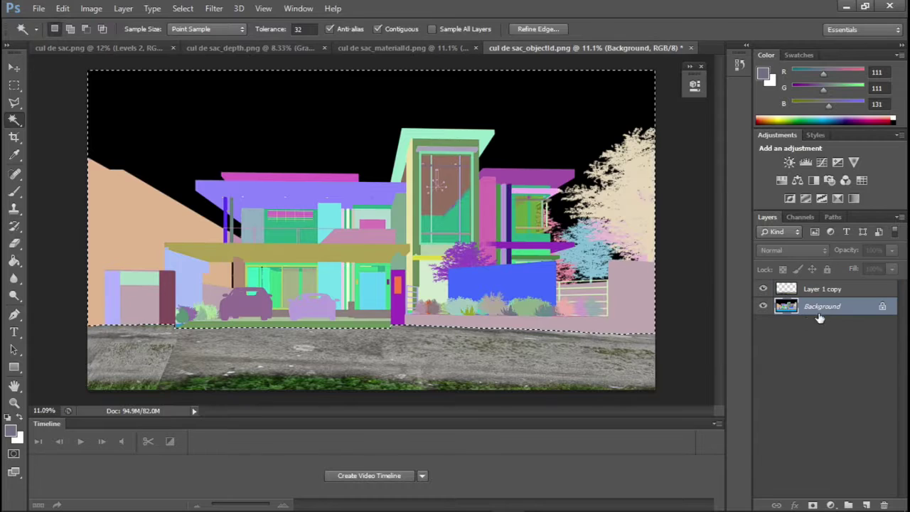
click(623, 304)
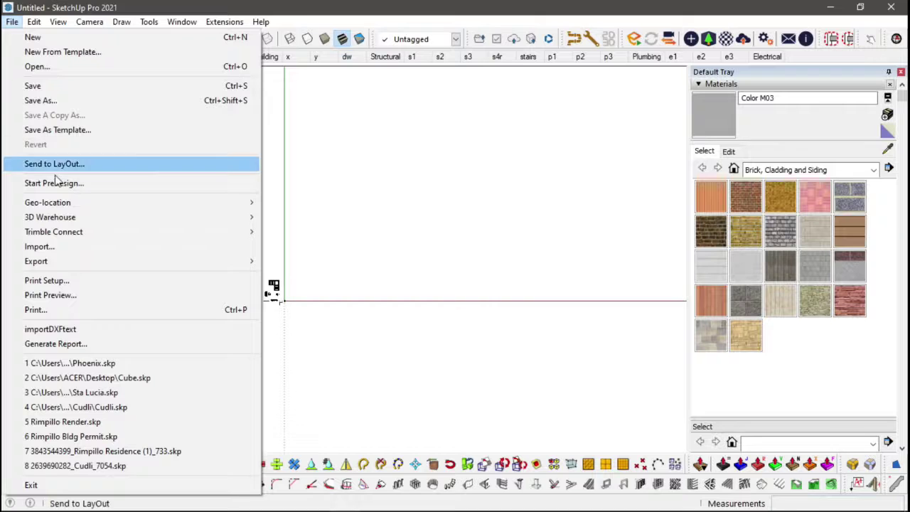
Step: Place the imported technical description photo at the origin and scale it down
key(Escape)
click(299, 295)
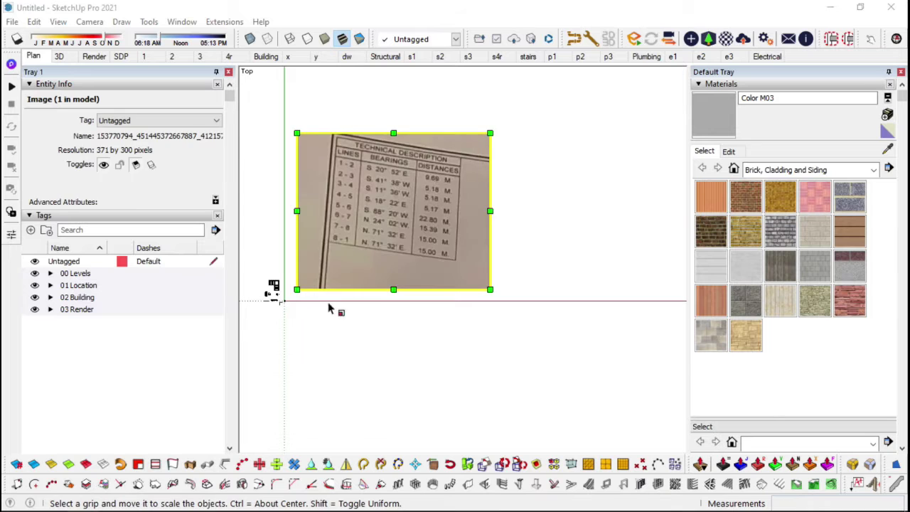
scroll(390, 223, up, 4)
scroll(391, 224, down, 3)
drag(501, 123, 343, 234)
key(space)
scroll(364, 257, up, 4)
scroll(363, 255, up, 5)
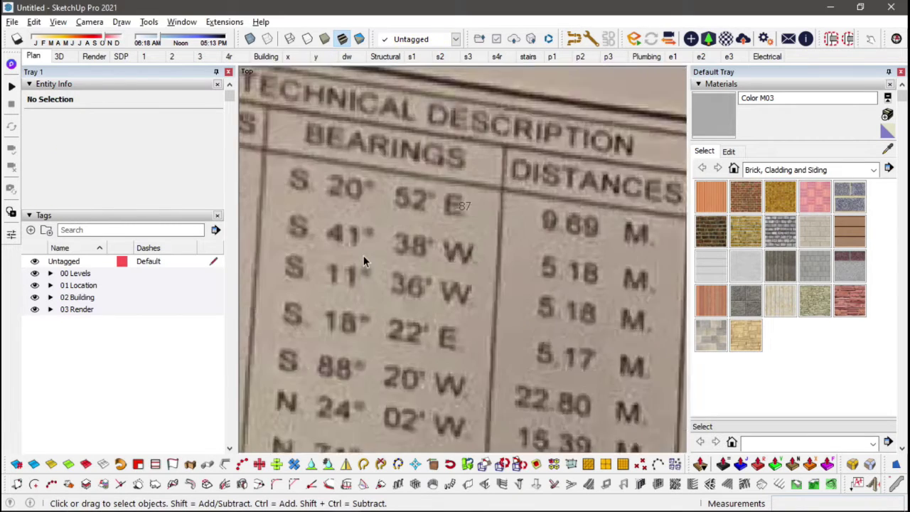
Step: Convert bearing minutes to decimals in Calculator: 38/60 and 22/60
key(alt+Tab)
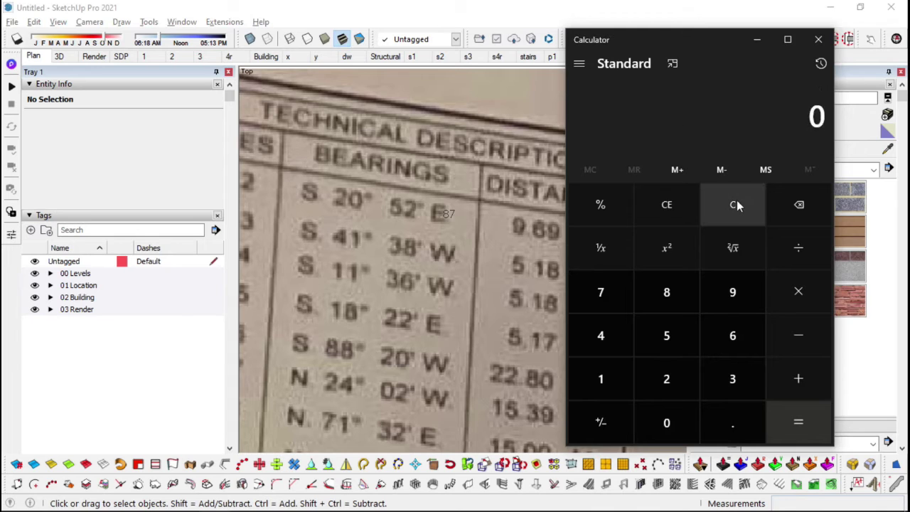
text(38/60)
key(Return)
click(442, 269)
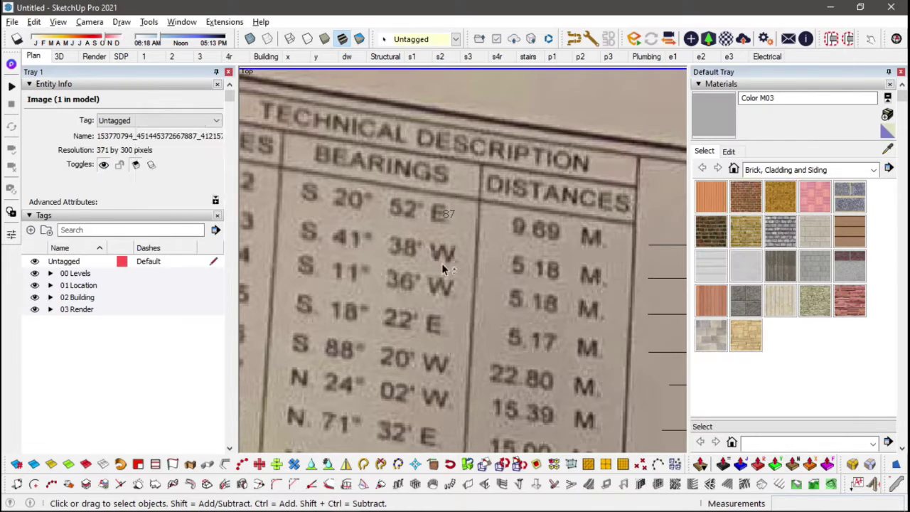
key(alt+t)
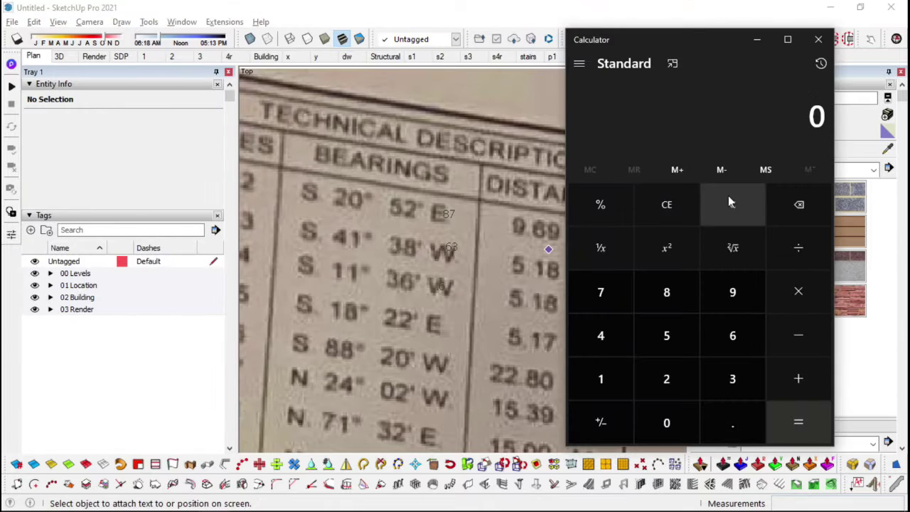
text(22/60)
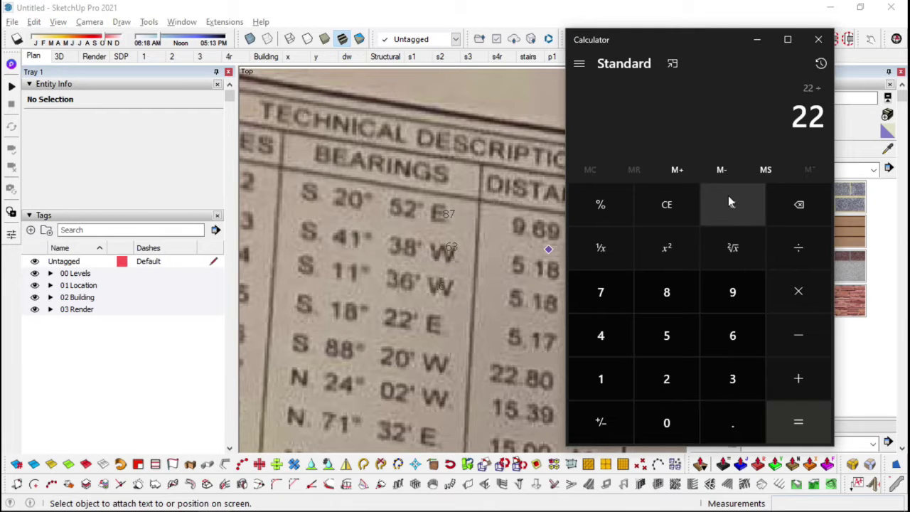
key(Return)
click(427, 236)
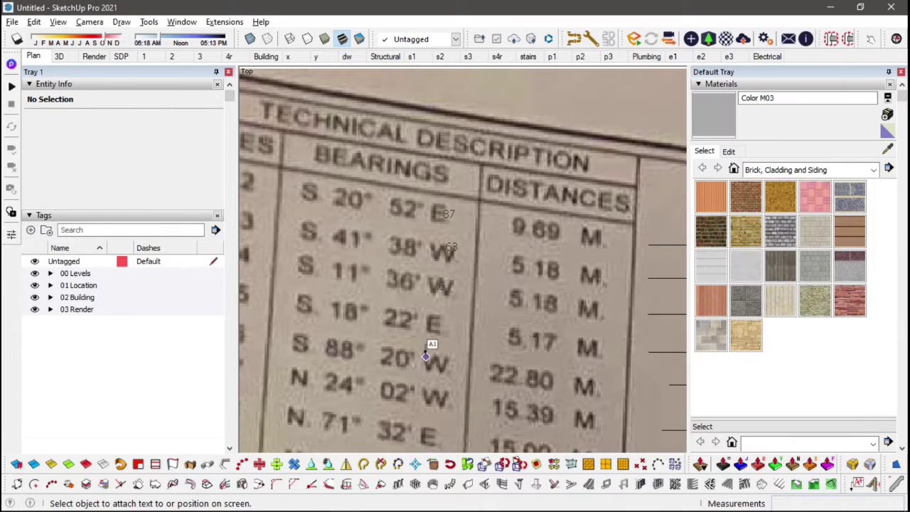
Step: Add the 37 label beside the 22' E bearing, then select the 9.69 boundary line
scroll(441, 317, up, 1)
click(439, 320)
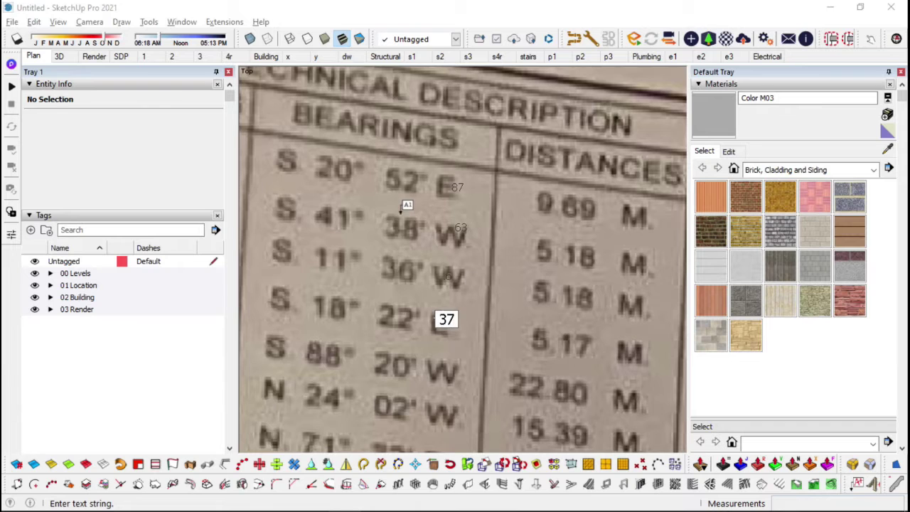
key(space)
scroll(502, 315, down, 5)
scroll(501, 315, up, 2)
shift+middle_drag(469, 320, 508, 331)
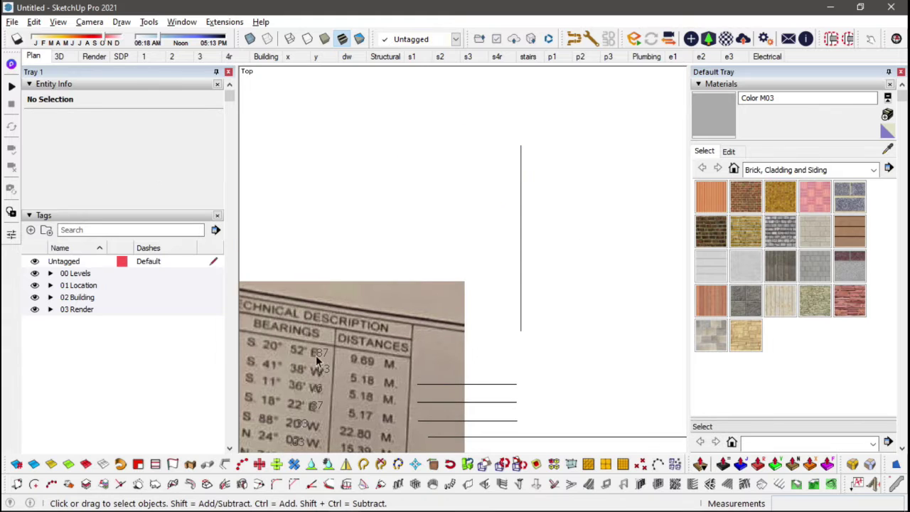
click(521, 198)
key(q)
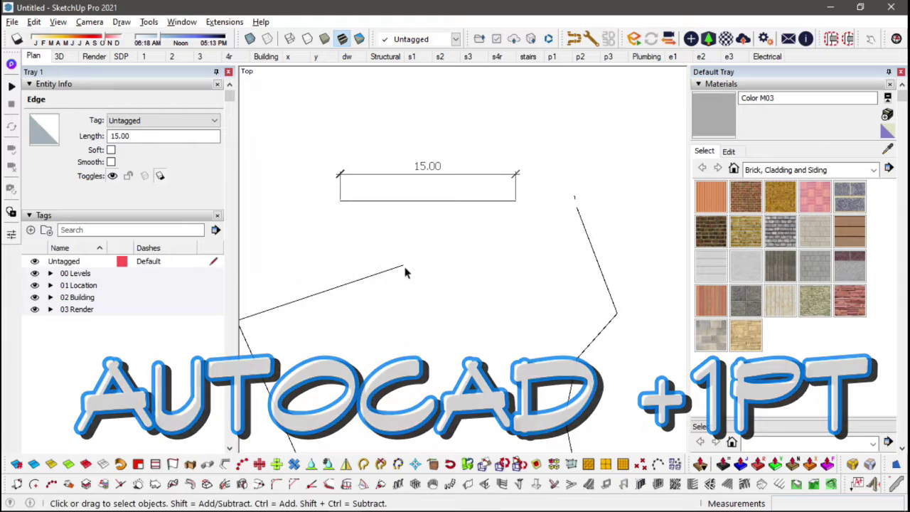
Step: Draw the closing line to fill the lot face, then select the whole lot outline
key(l)
click(403, 265)
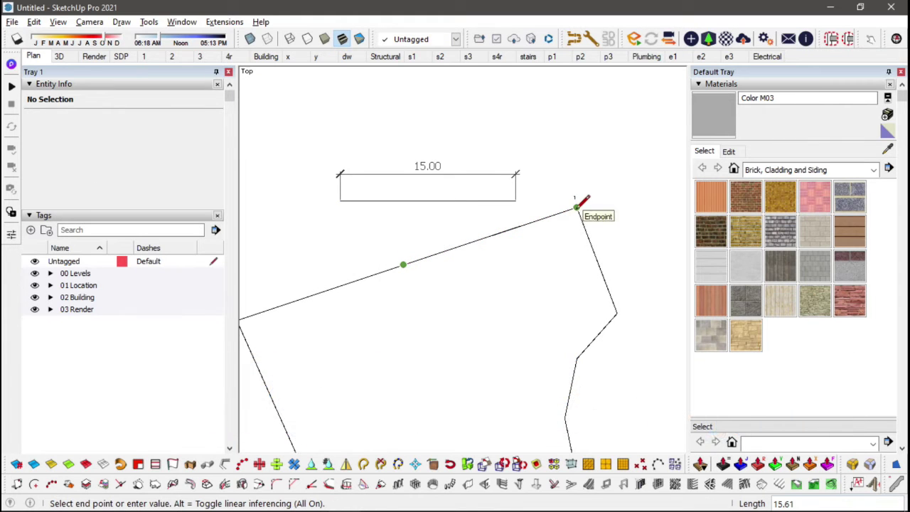
click(576, 207)
key(space)
drag(552, 153, 336, 234)
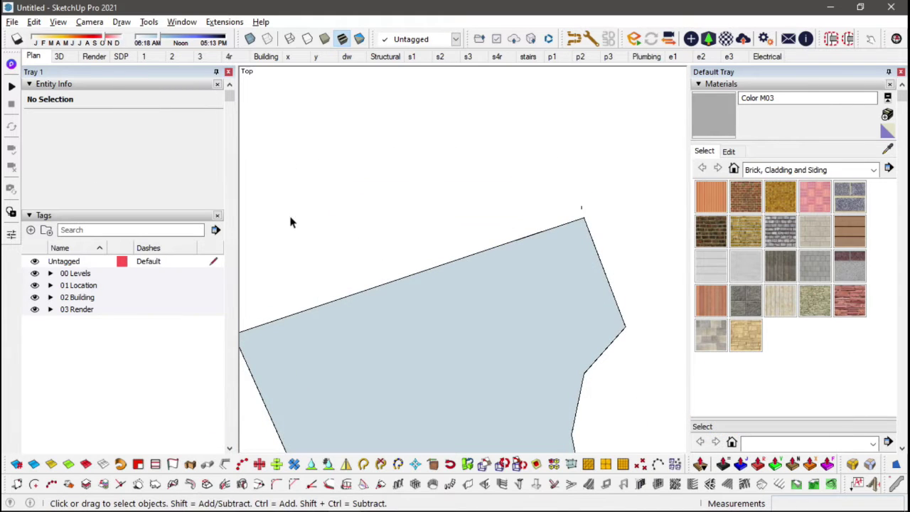
scroll(334, 221, down, 5)
scroll(478, 220, up, 4)
scroll(478, 219, down, 3)
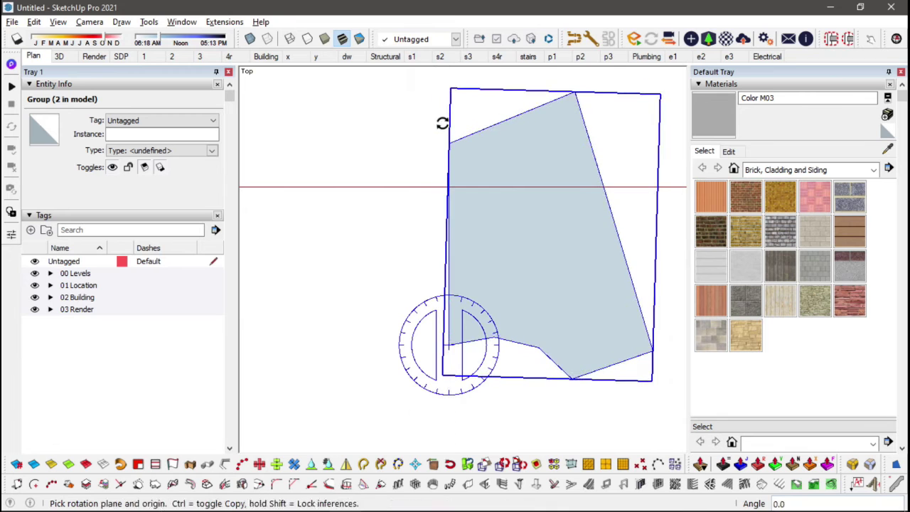
key(space)
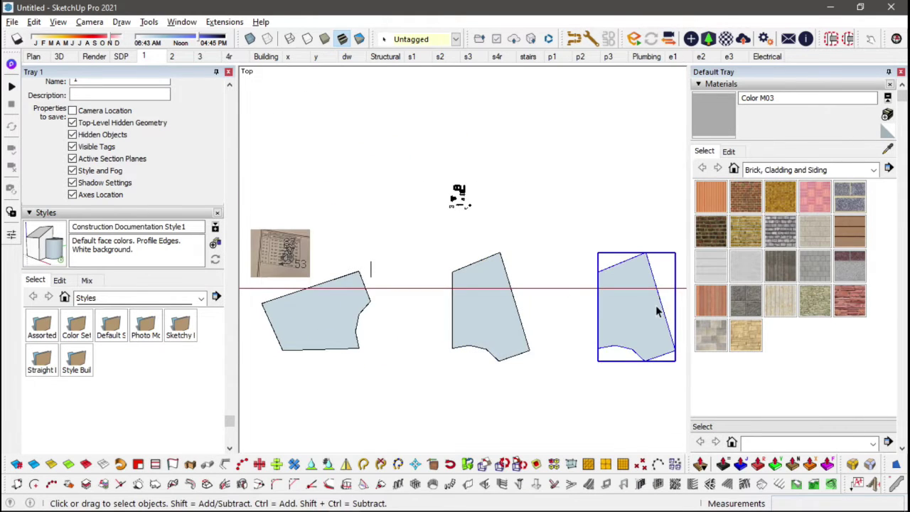
Step: Edit the right-hand lot group and begin copying the footprint rectangle from its corner
double_click(656, 312)
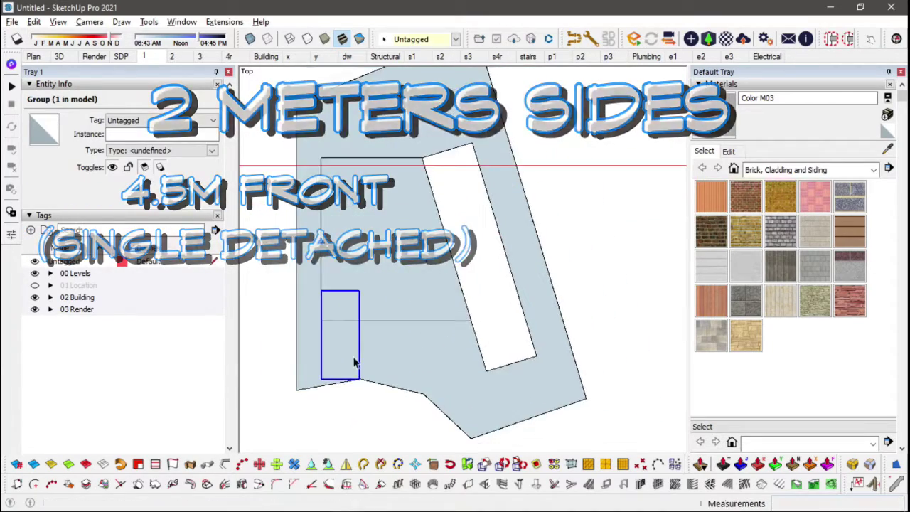
key(m)
click(314, 276)
key(ctrl)
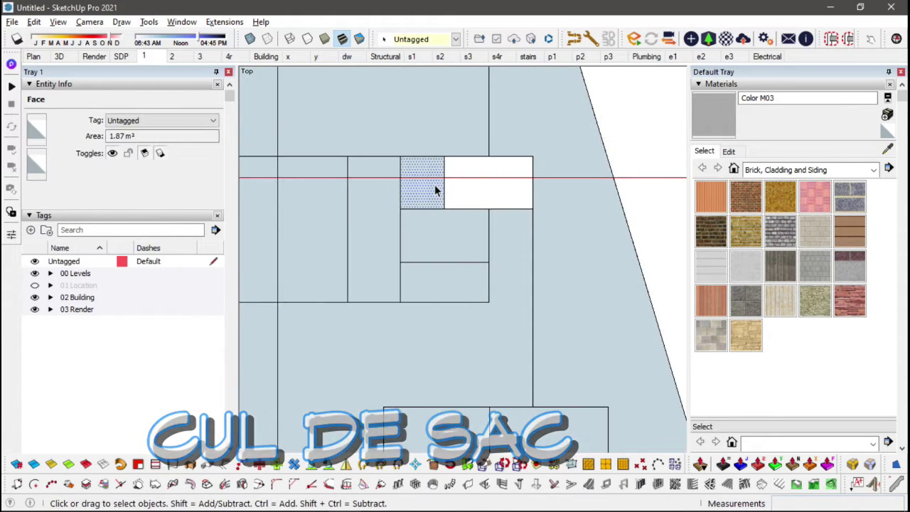
Step: Measure the total area of the selected room faces, then clear the selection
scroll(479, 189, down, 2)
click(506, 172)
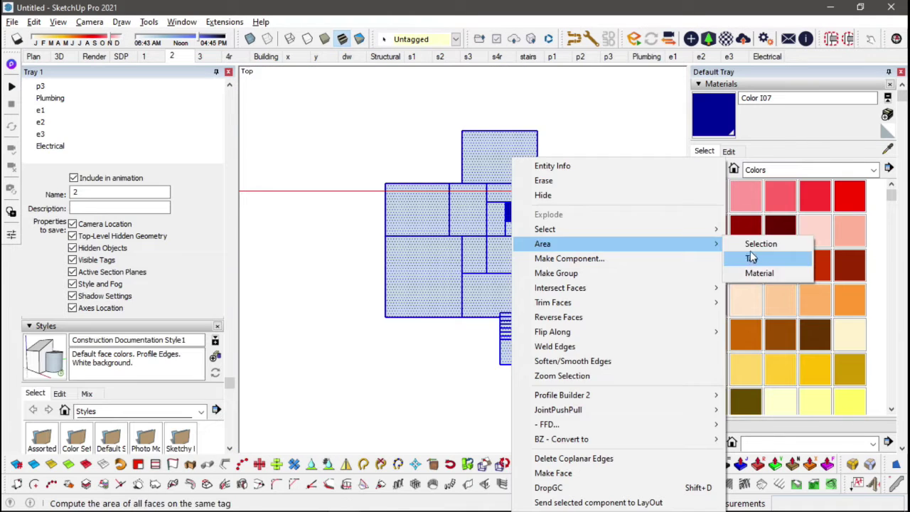
click(752, 242)
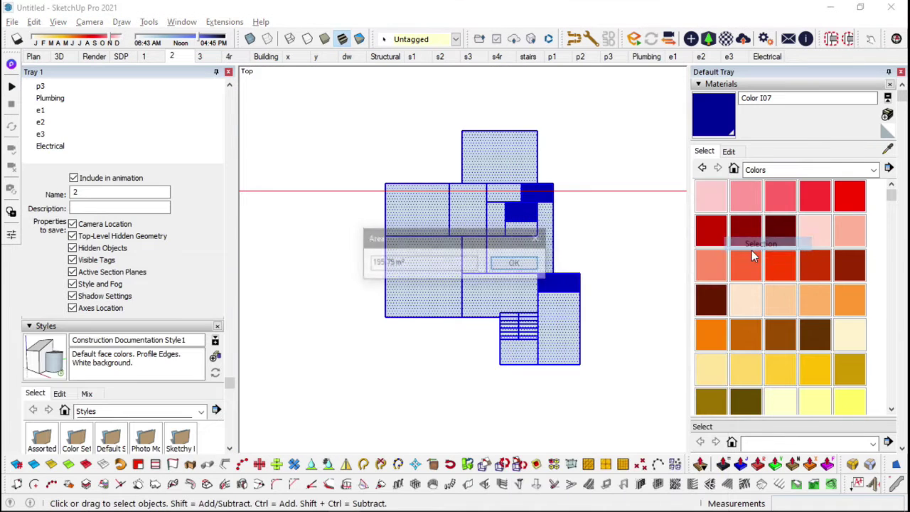
click(516, 265)
click(638, 270)
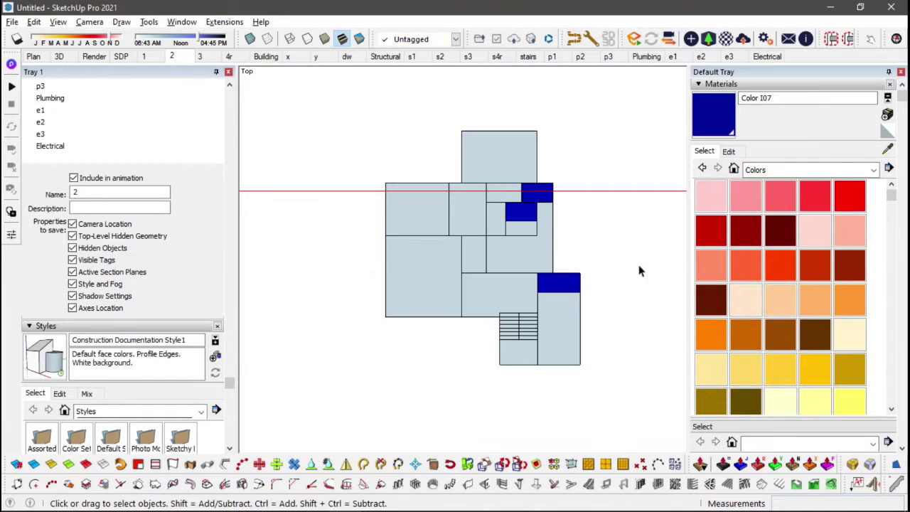
scroll(407, 280, up, 2)
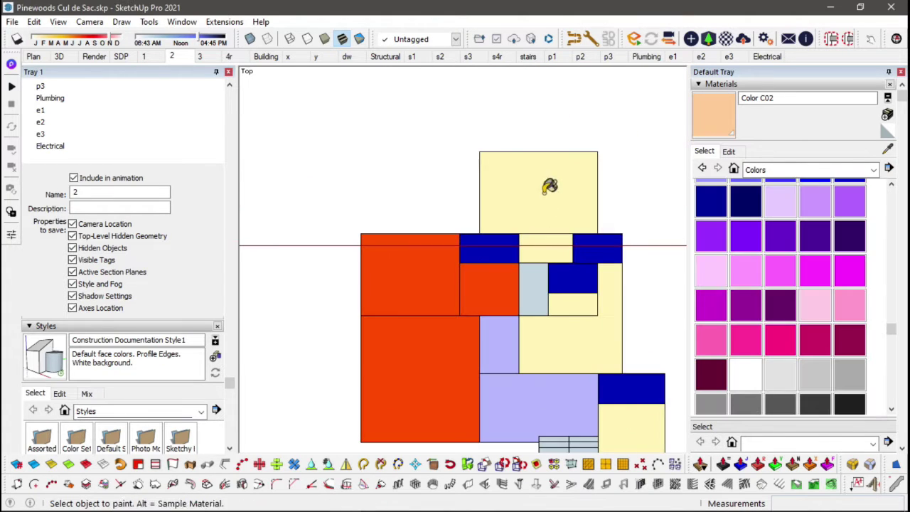
Step: Paint the red room pale yellow
click(403, 281)
scroll(398, 294, down, 3)
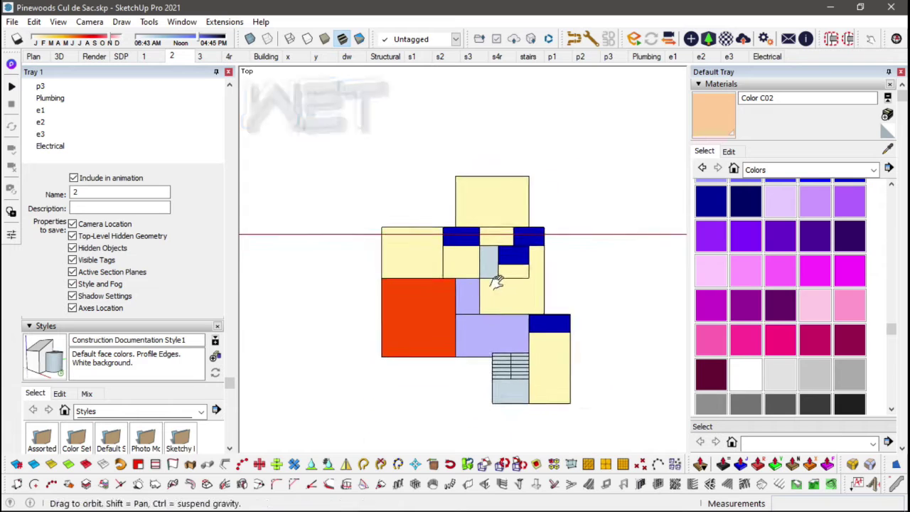
scroll(466, 260, up, 3)
key(l)
key(b)
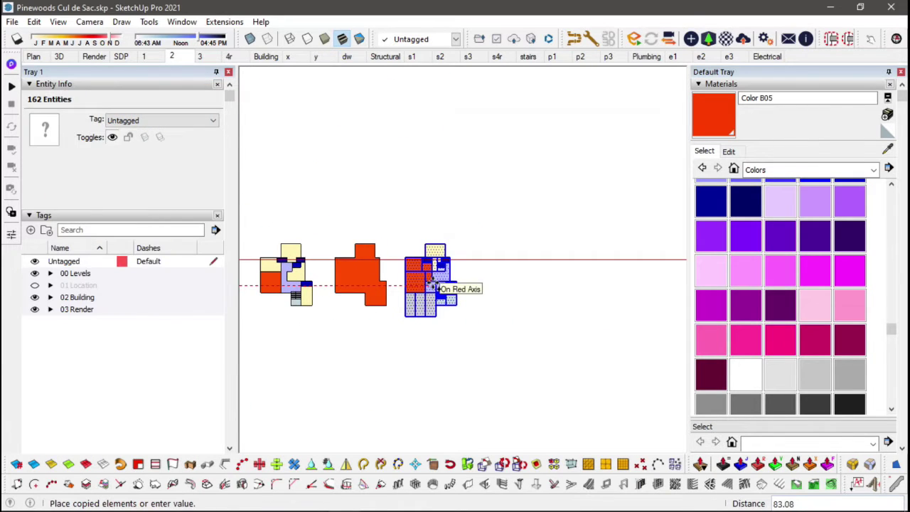
Step: Place a copy of the colour-coded plan and delete its coplanar edges
click(431, 284)
scroll(426, 284, up, 3)
right_click(436, 116)
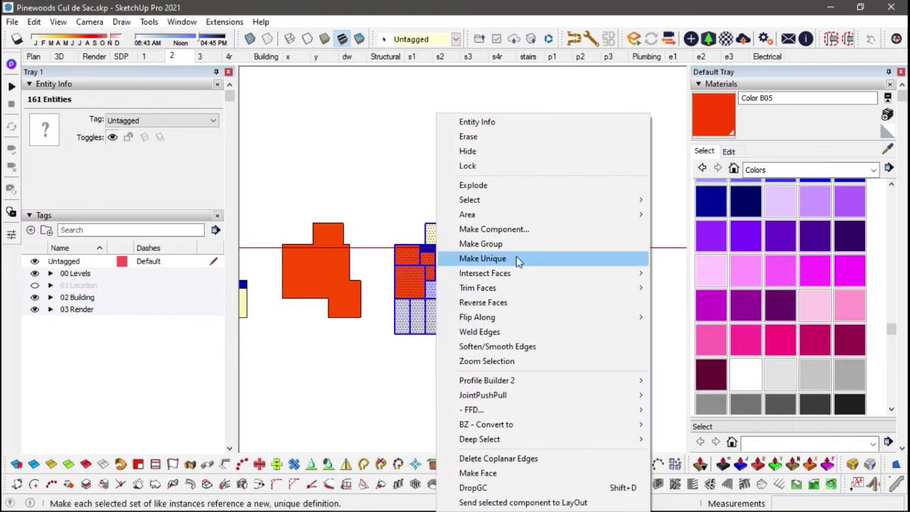
click(517, 459)
scroll(409, 288, up, 2)
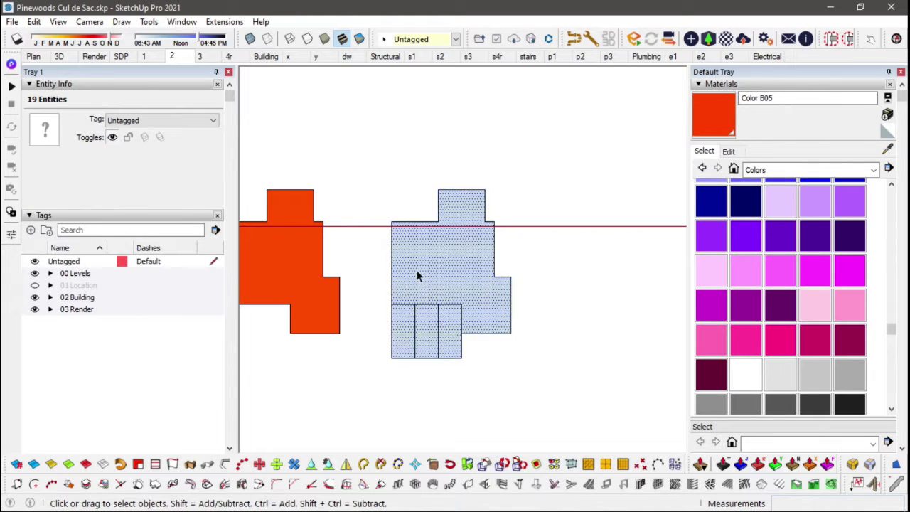
click(418, 276)
Step: Extrude the plan's lines upward into walls with Adebeo Push Line
scroll(451, 260, up, 2)
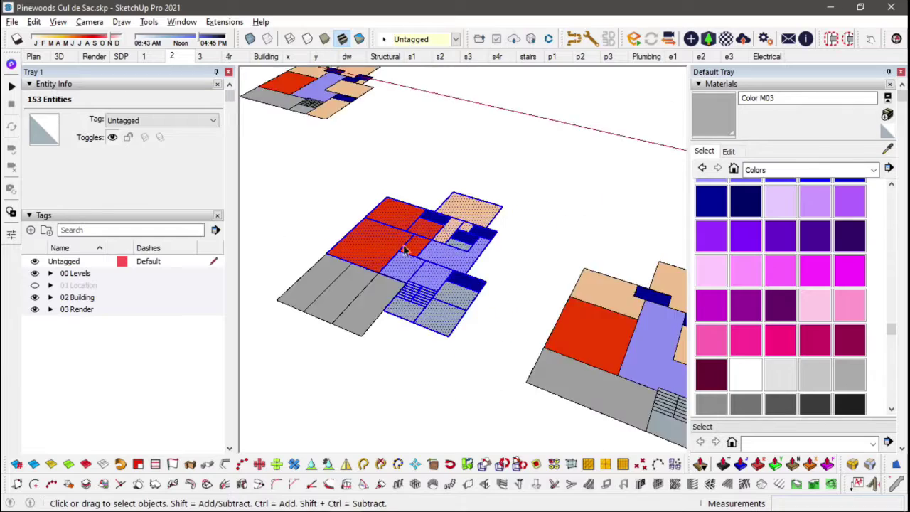
scroll(404, 249, up, 2)
click(487, 193)
click(489, 122)
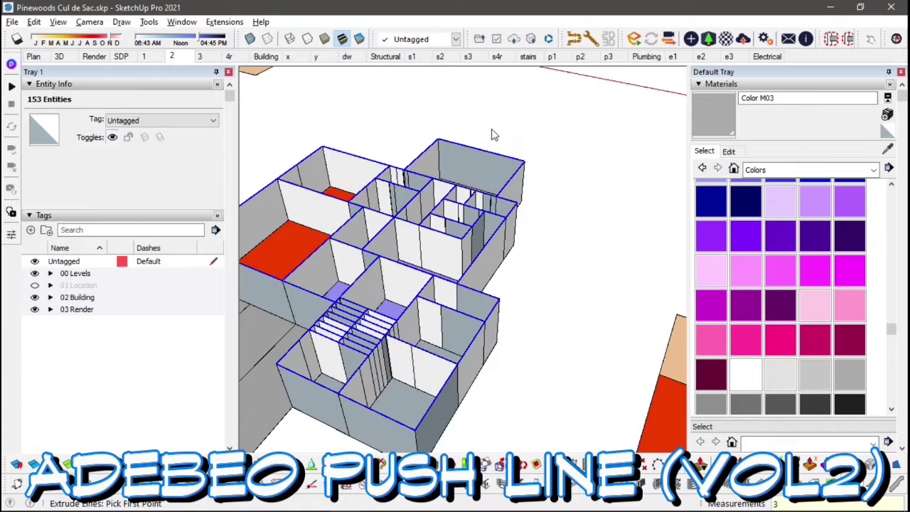
key(Escape)
Step: Inspect both walled plans in 3D and pick up the second building copy to move
middle_drag(491, 138, 489, 386)
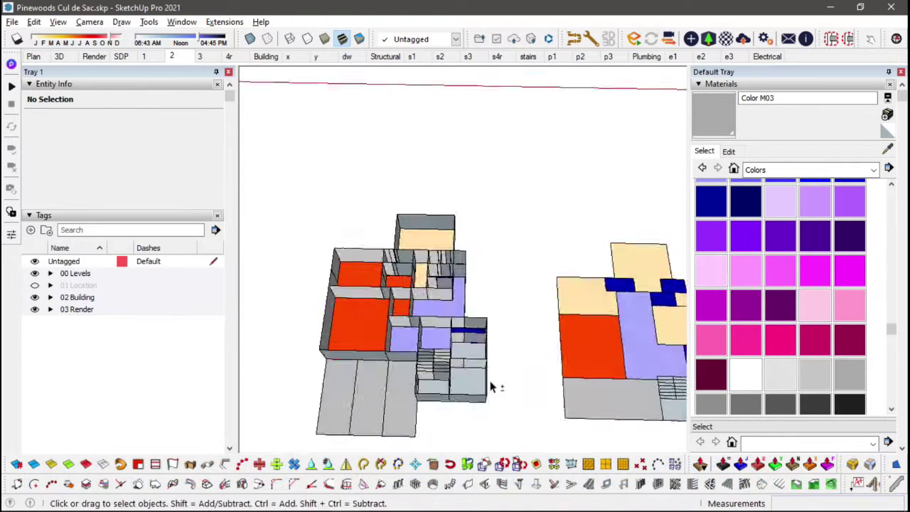
middle_drag(407, 307, 509, 291)
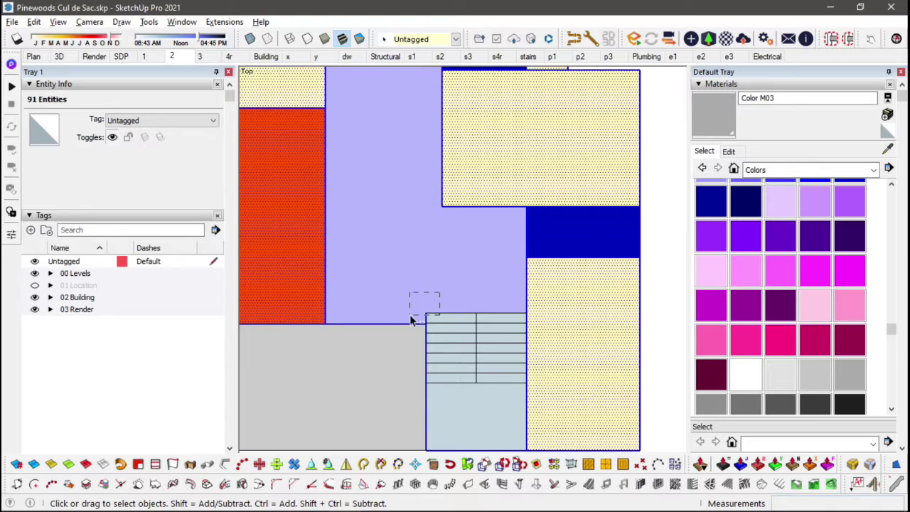
scroll(422, 300, down, 3)
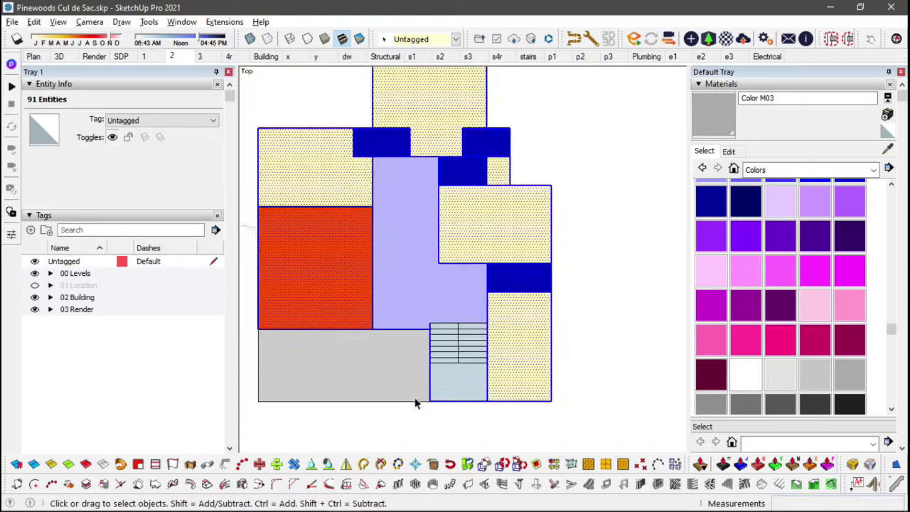
middle_drag(422, 300, 529, 251)
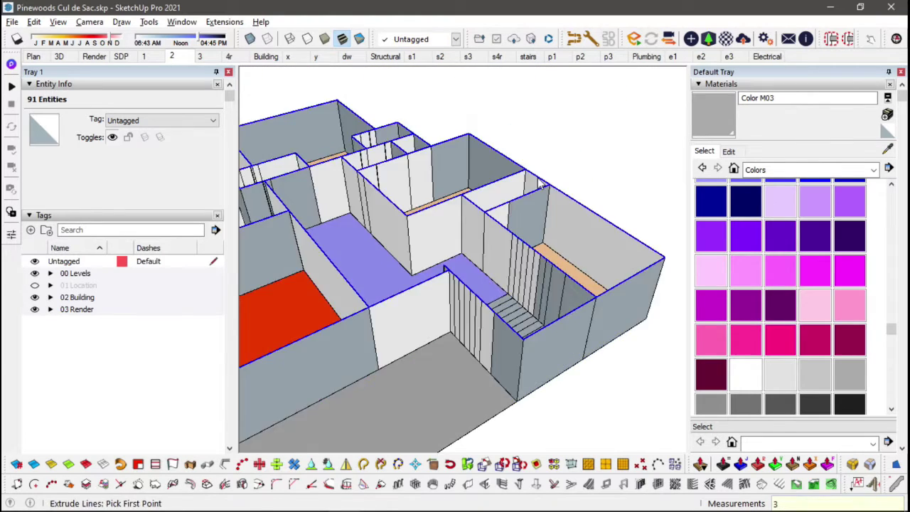
scroll(455, 284, down, 3)
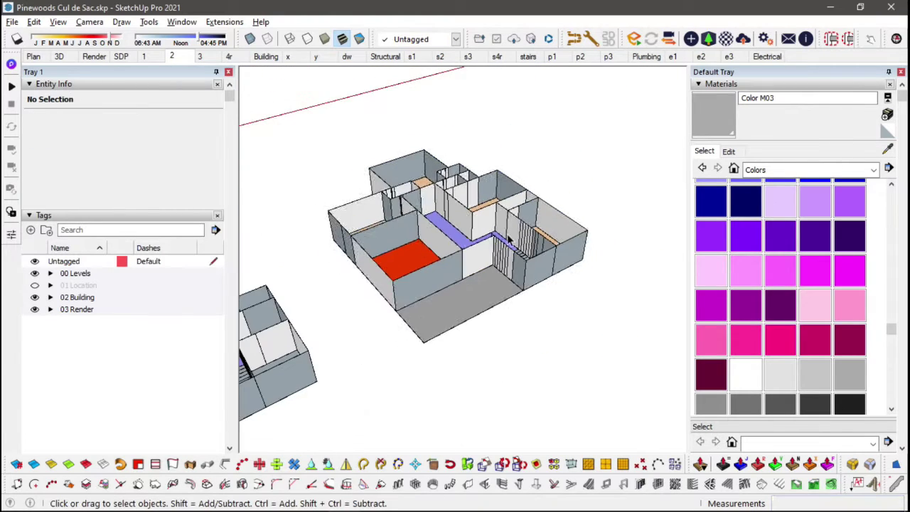
key(m)
click(433, 319)
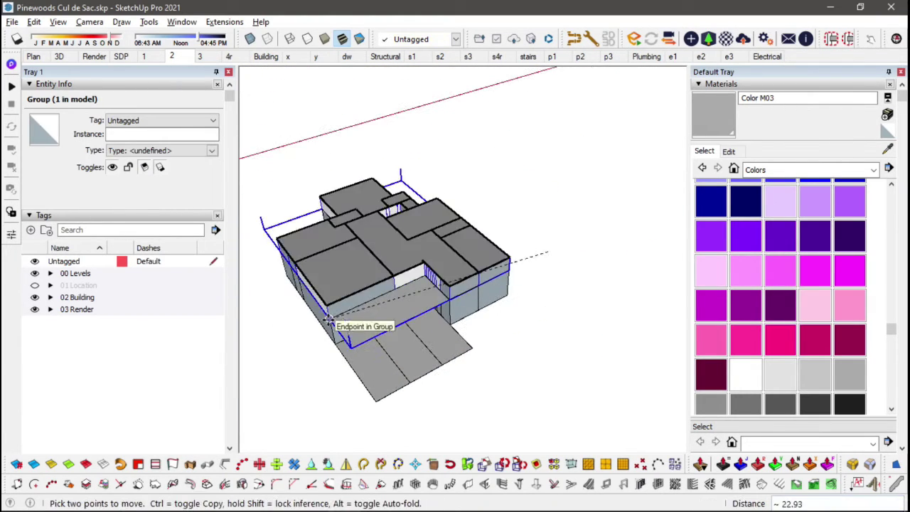
Step: Drop the copy onto the original building and raise the dotted face by 2
click(332, 317)
key(space)
scroll(332, 318, up, 2)
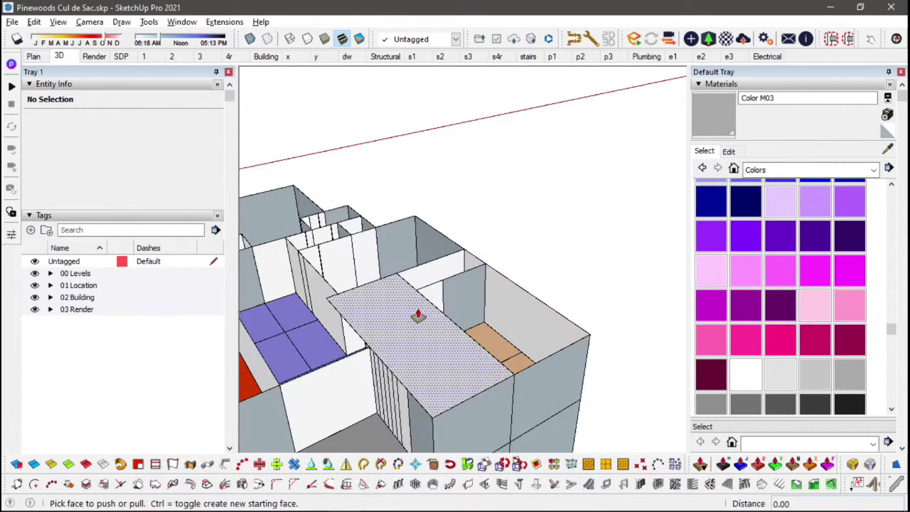
drag(418, 314, 419, 289)
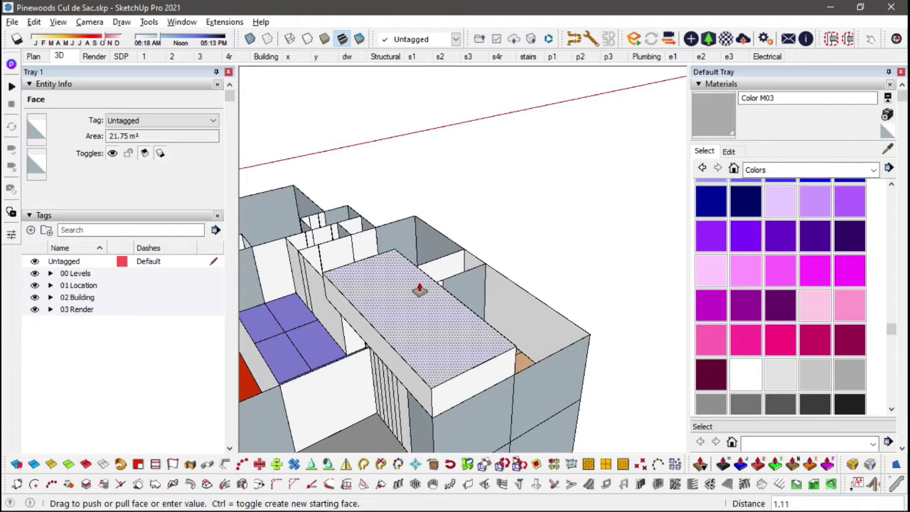
text(2)
key(Return)
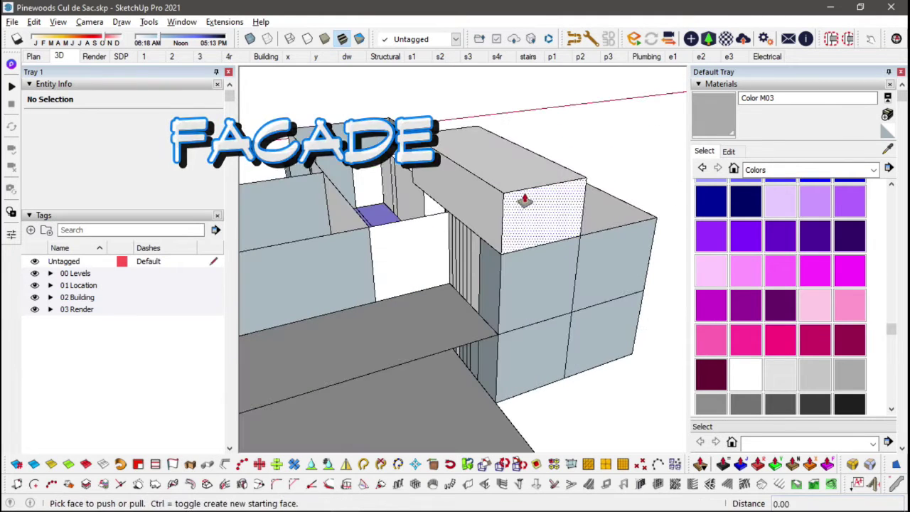
Step: Select the box's top face, then select the facade wall face with its edges
click(524, 199)
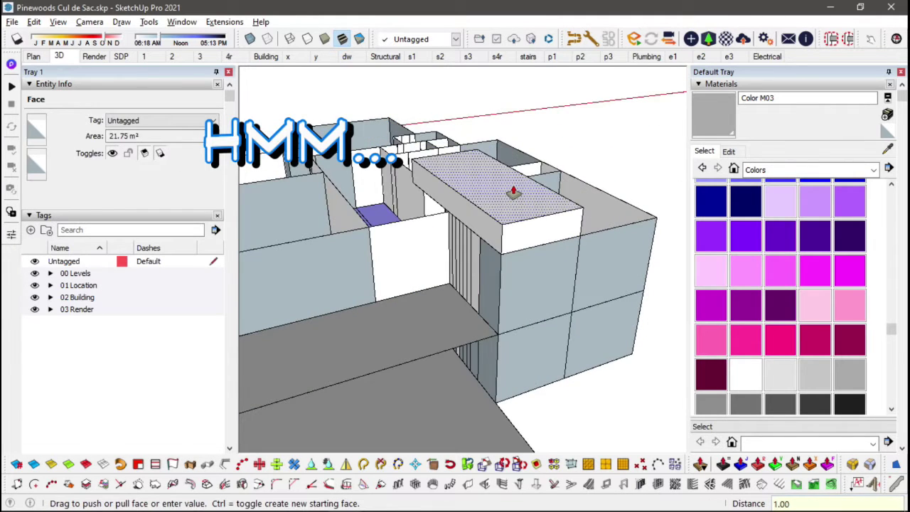
middle_drag(509, 187, 473, 126)
scroll(471, 229, up, 4)
middle_drag(471, 228, 730, 226)
scroll(471, 305, up, 5)
double_click(488, 299)
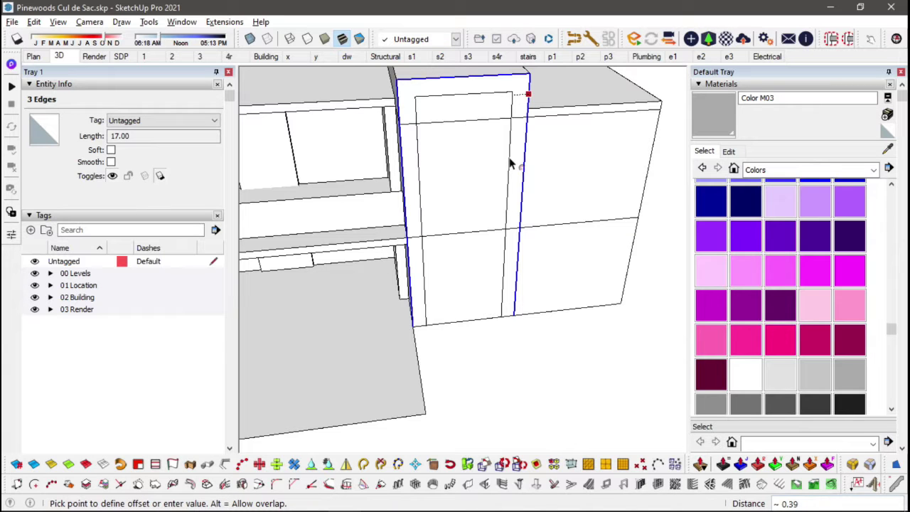
Step: Push the door-frame face out 0.30
key(space)
middle_drag(501, 169, 516, 146)
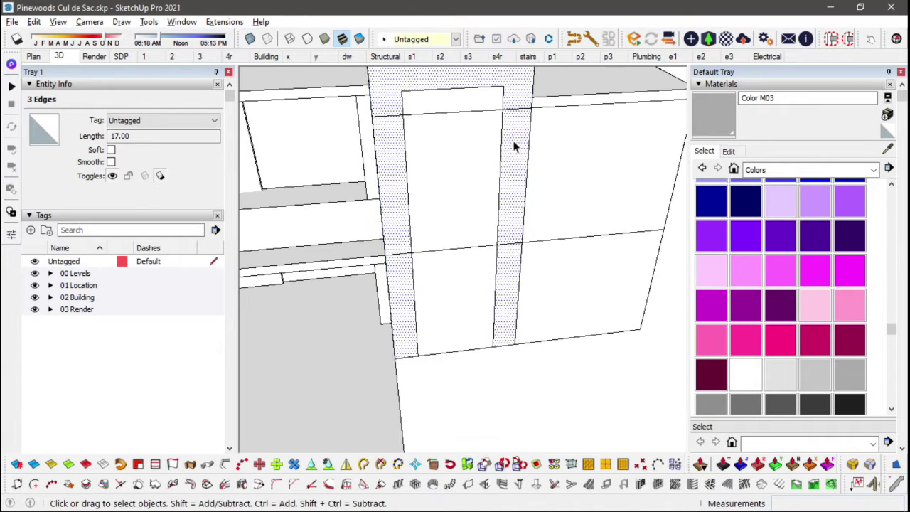
key(p)
click(515, 148)
scroll(511, 171, down, 5)
Step: Inspect the house from above and pick the ledge slab face to thicken it
middle_drag(511, 187, 325, 337)
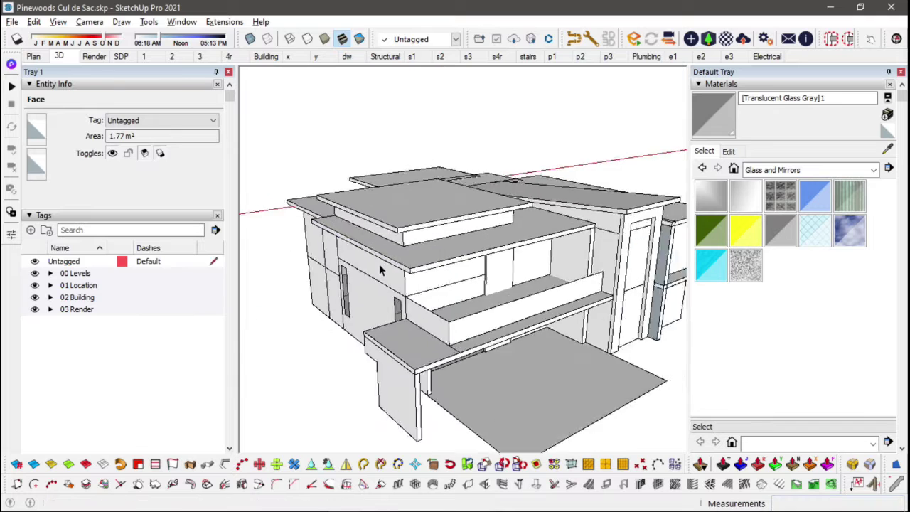
middle_drag(427, 213, 427, 277)
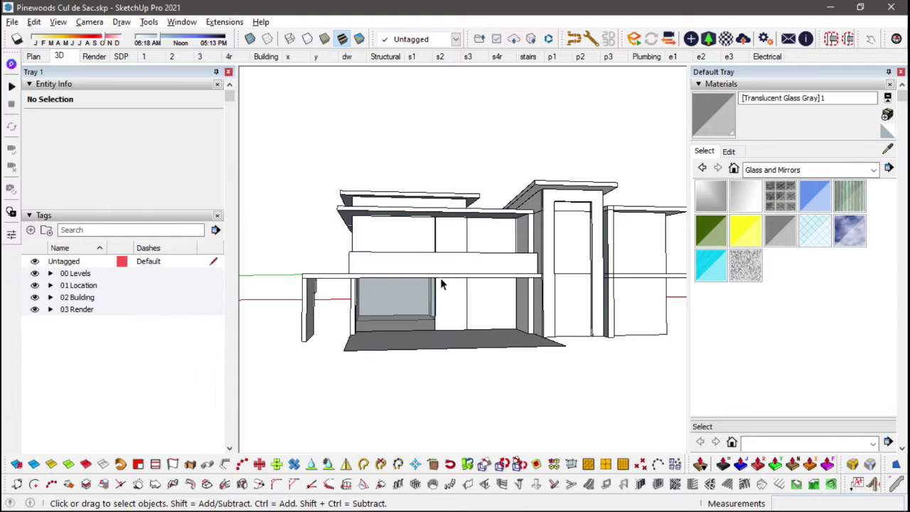
middle_drag(413, 274, 650, 305)
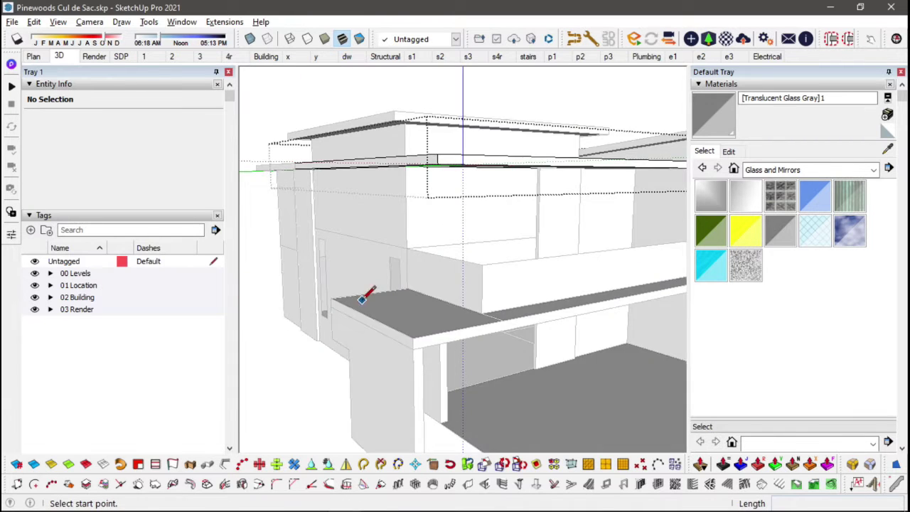
middle_drag(362, 299, 393, 349)
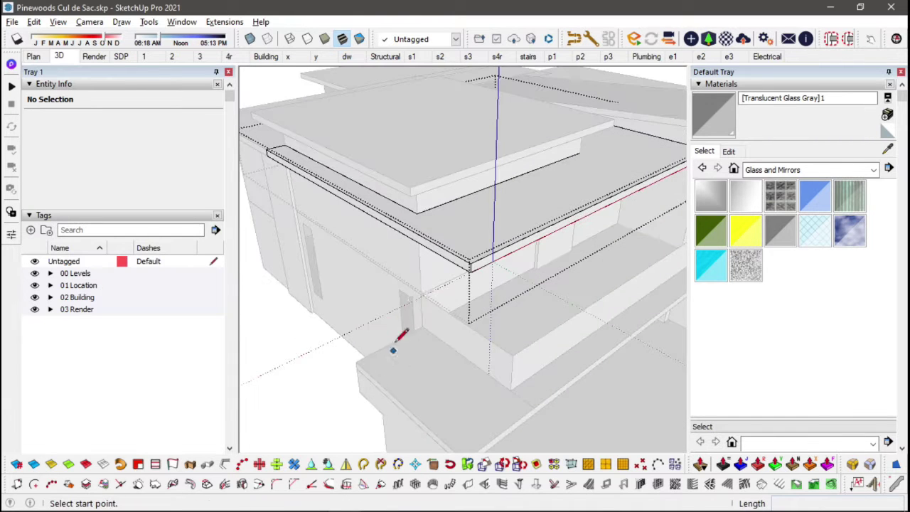
click(437, 262)
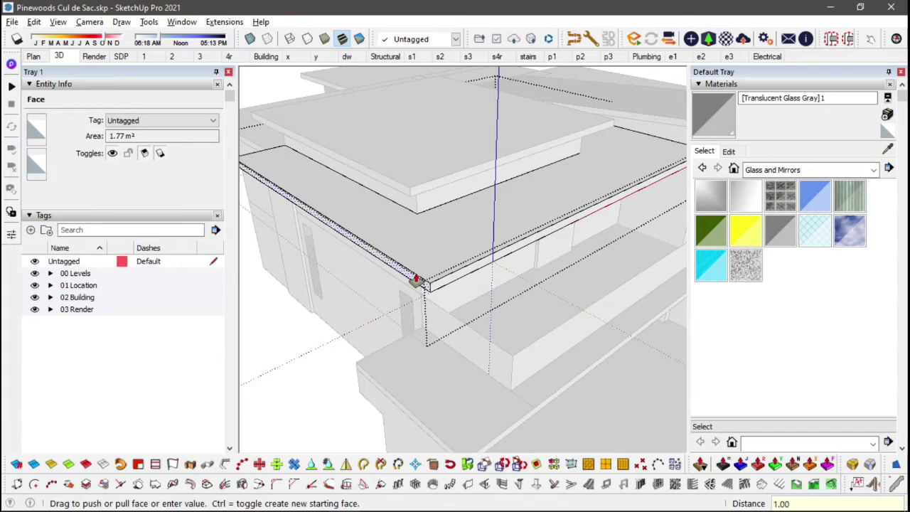
Step: Group the thin vertical column and turn it into a component
click(395, 156)
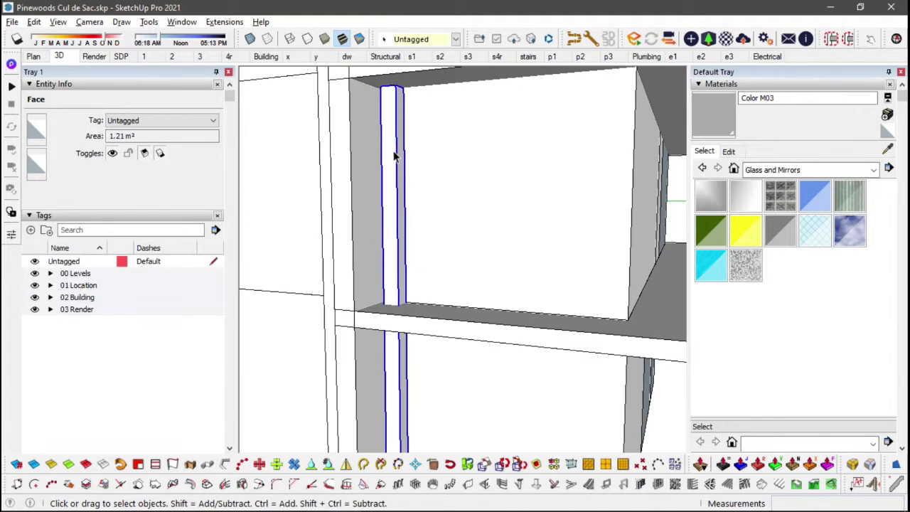
key(g)
key(Return)
scroll(430, 146, down, 3)
key(m)
Step: Copy the slat beside the original and array it 4x
click(432, 147)
key(ctrl)
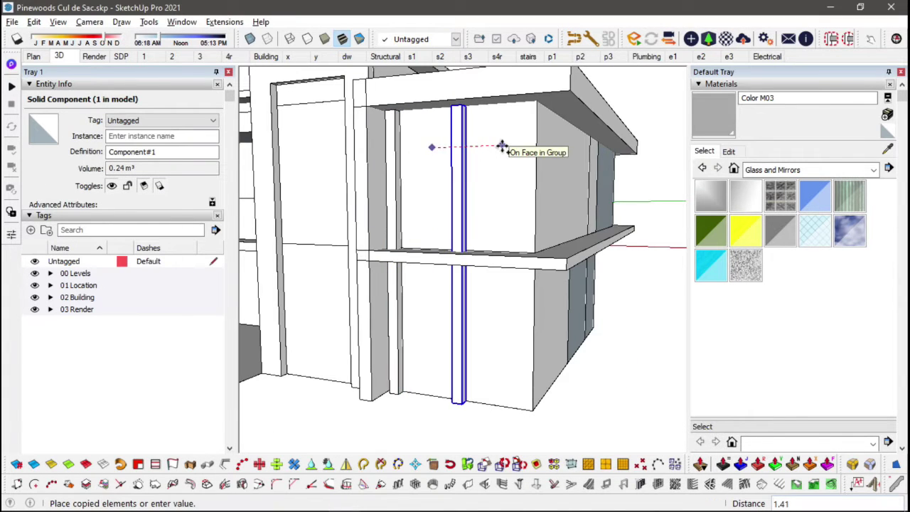
click(502, 147)
text(4x)
key(Return)
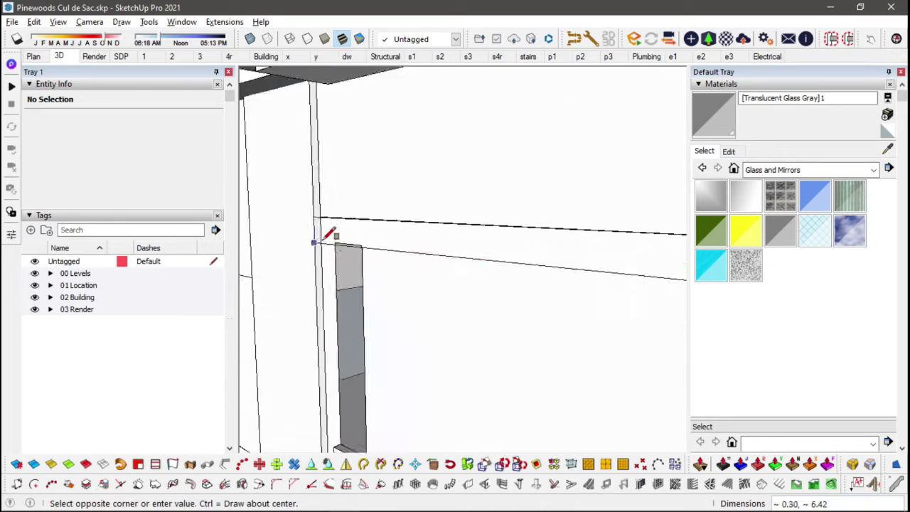
Step: Extrude the thin rectangle into a slab and extend it further out
click(324, 226)
key(p)
click(324, 230)
key(space)
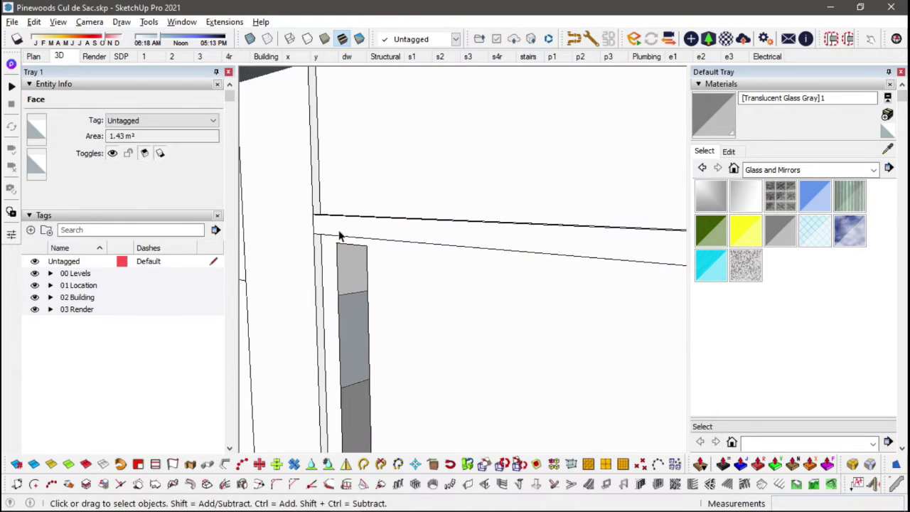
key(p)
click(316, 233)
click(314, 237)
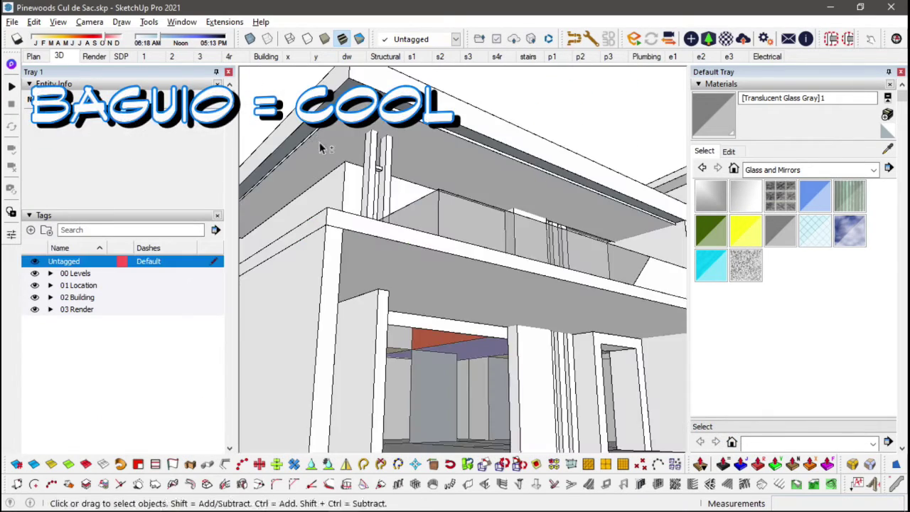
Step: Move both window top edges down 0.30 along the blue axis
middle_drag(319, 142, 436, 311)
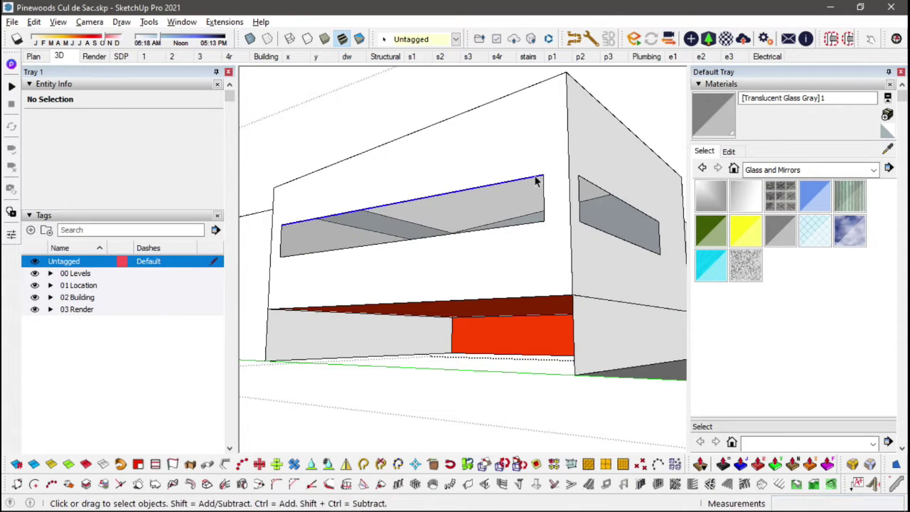
shift+click(586, 186)
key(m)
click(578, 179)
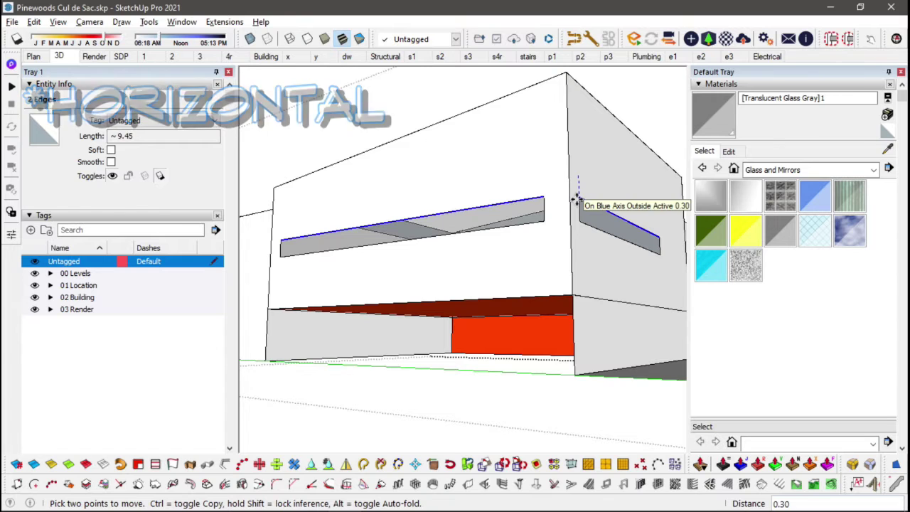
click(577, 199)
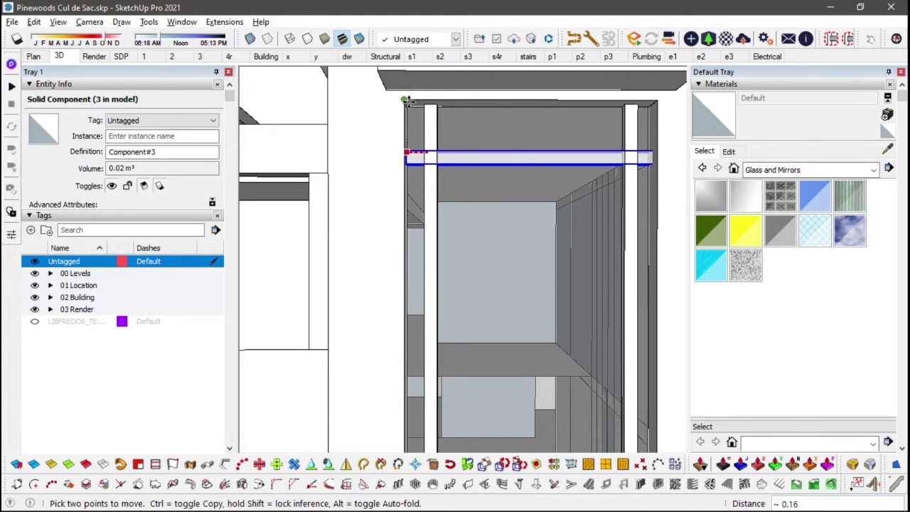
Step: Switch to X-ray and scale the window beam component
scroll(358, 149, down, 3)
middle_drag(358, 148, 526, 170)
key(space)
key(x)
scroll(537, 165, up, 3)
key(s)
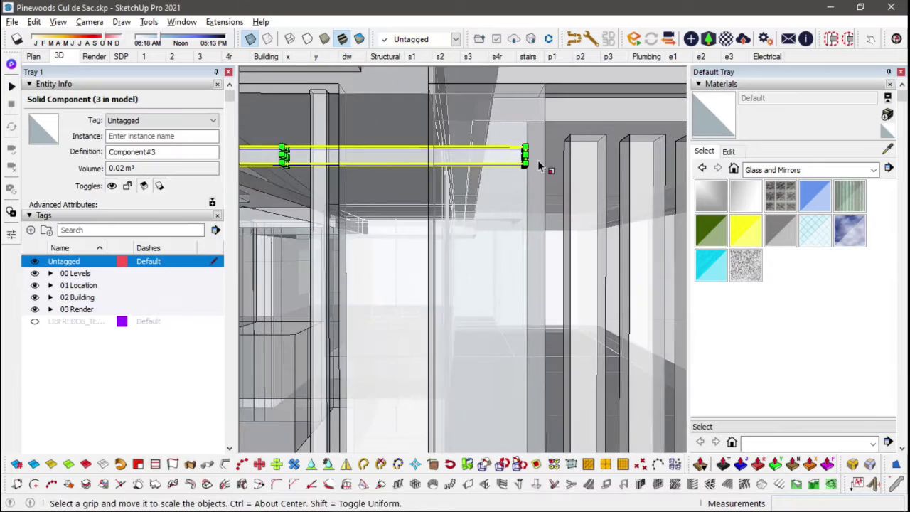
scroll(537, 166, up, 3)
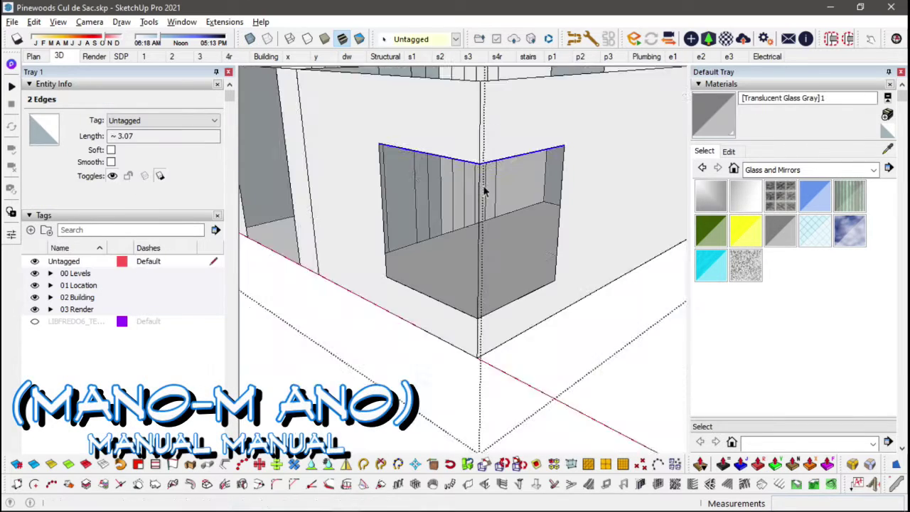
Step: Draw a thin rectangle bar across the window box
middle_drag(381, 146, 362, 136)
click(359, 133)
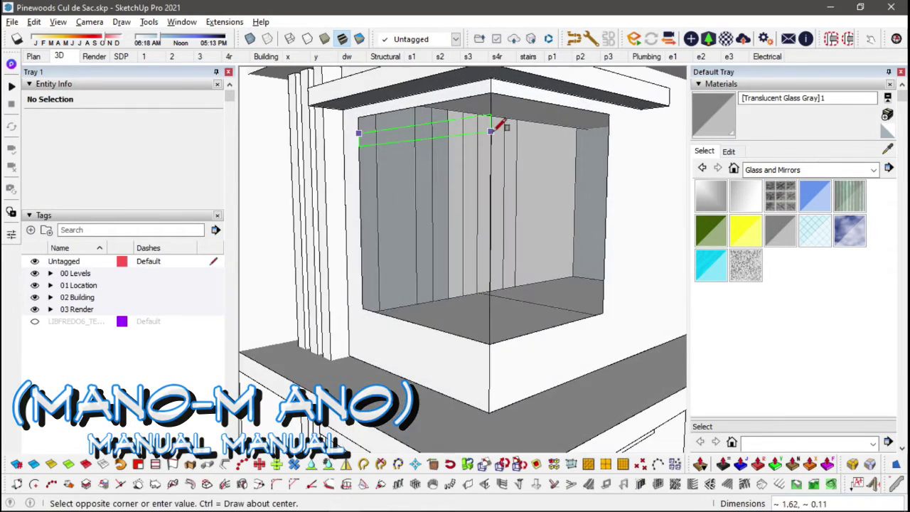
click(492, 125)
key(space)
Step: Select the window box frame and bars and group them together
middle_drag(495, 126, 448, 162)
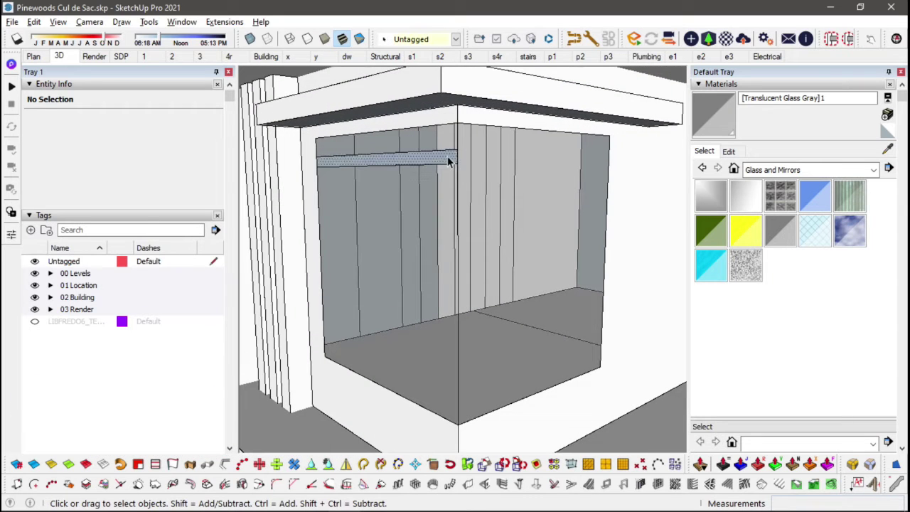
scroll(455, 167, down, 5)
click(524, 162)
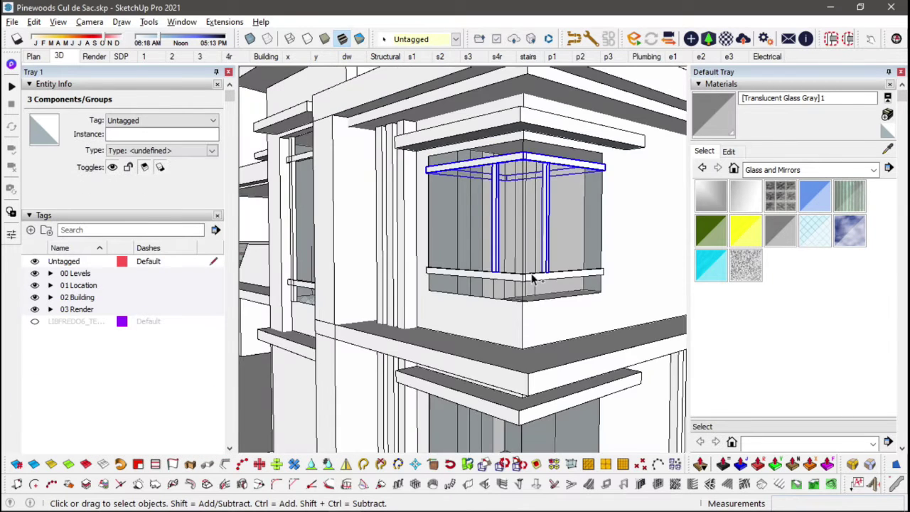
scroll(509, 281, down, 5)
click(508, 213)
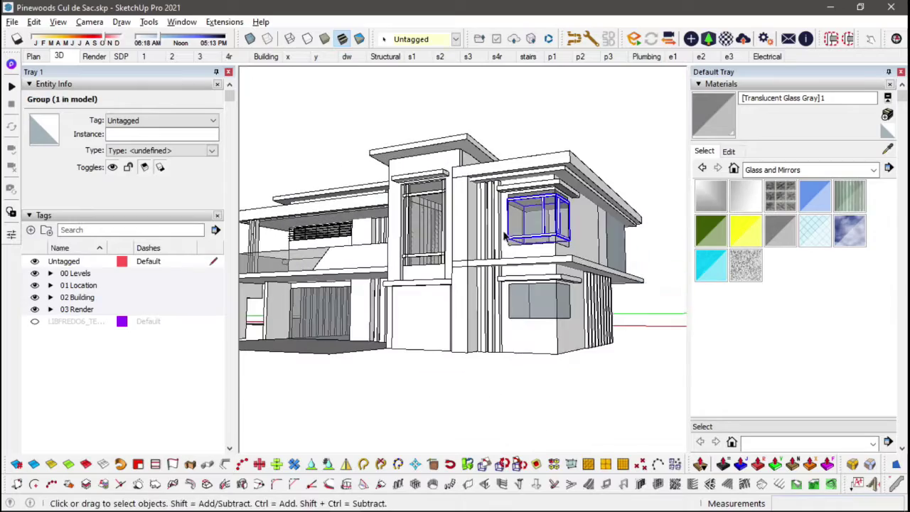
key(g)
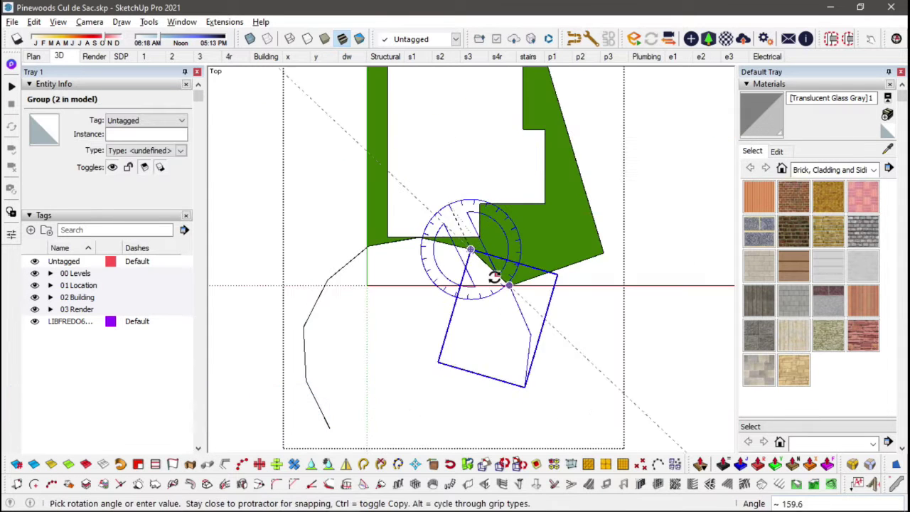
Step: Turn off the Concrete Form 4x8 texture image so the road shows as plain grey concrete
scroll(498, 284, down, 2)
key(space)
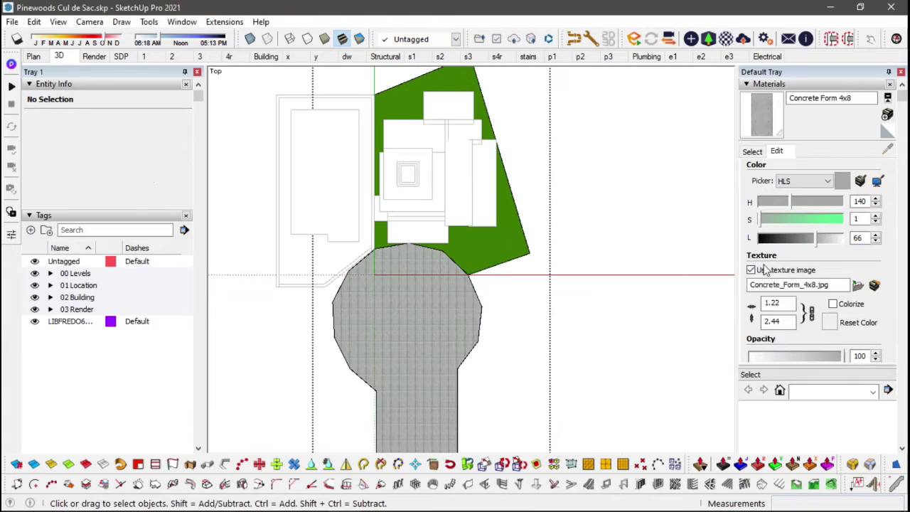
click(750, 269)
middle_drag(671, 292, 528, 341)
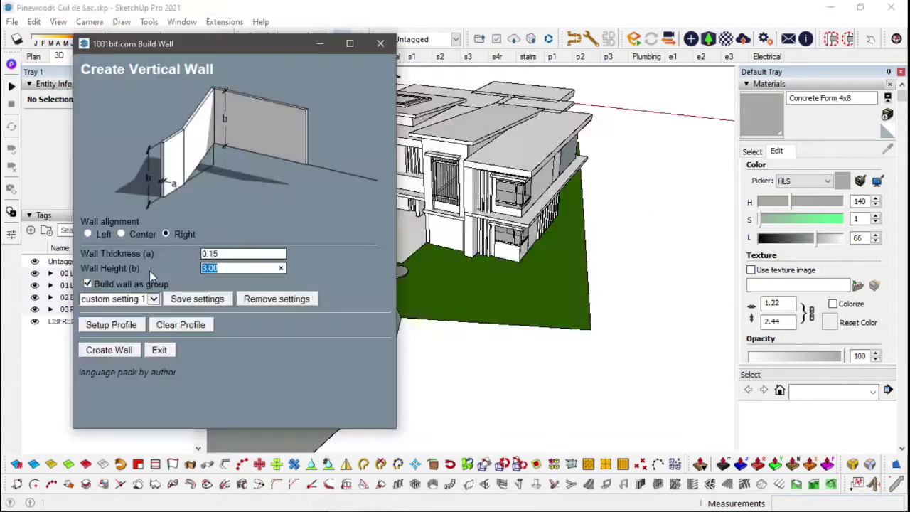
Step: Build 1.5-high, 0.15-thick walls along the yard's left and front edges with 1001bit Build Wall
text(1.5)
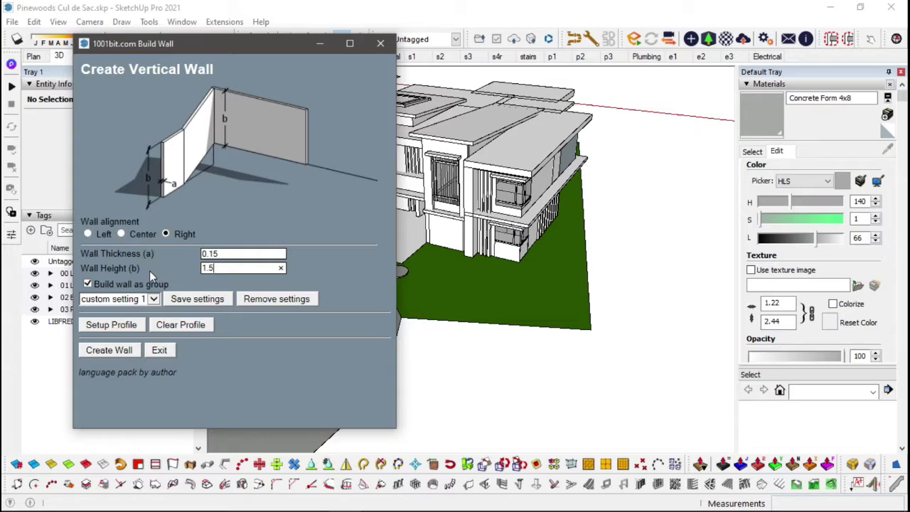
click(113, 349)
middle_drag(125, 352, 306, 227)
click(318, 215)
click(279, 295)
middle_drag(676, 255, 355, 275)
double_click(581, 344)
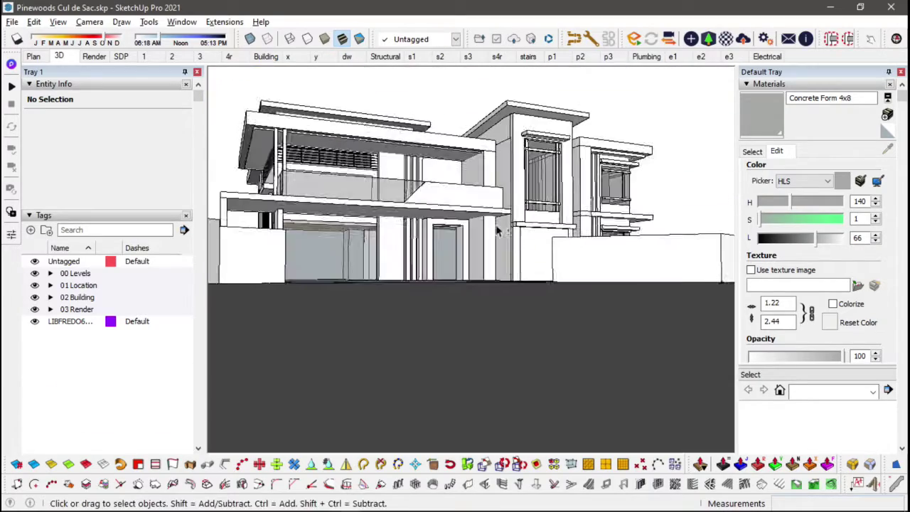
middle_drag(455, 214, 443, 382)
scroll(486, 200, up, 5)
scroll(487, 201, down, 3)
scroll(529, 237, up, 3)
scroll(544, 311, up, 5)
Step: Inside the balcony group, offset the outline of the balcony wall face
middle_drag(544, 312, 540, 235)
scroll(540, 236, down, 5)
scroll(445, 245, up, 3)
scroll(444, 245, up, 5)
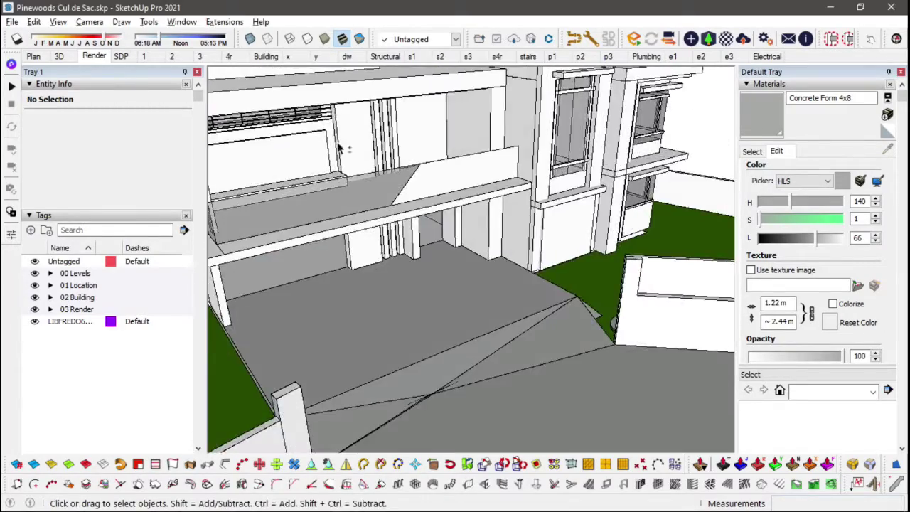
double_click(415, 245)
click(486, 235)
middle_drag(486, 228, 383, 261)
key(f)
click(317, 258)
middle_drag(318, 259, 306, 255)
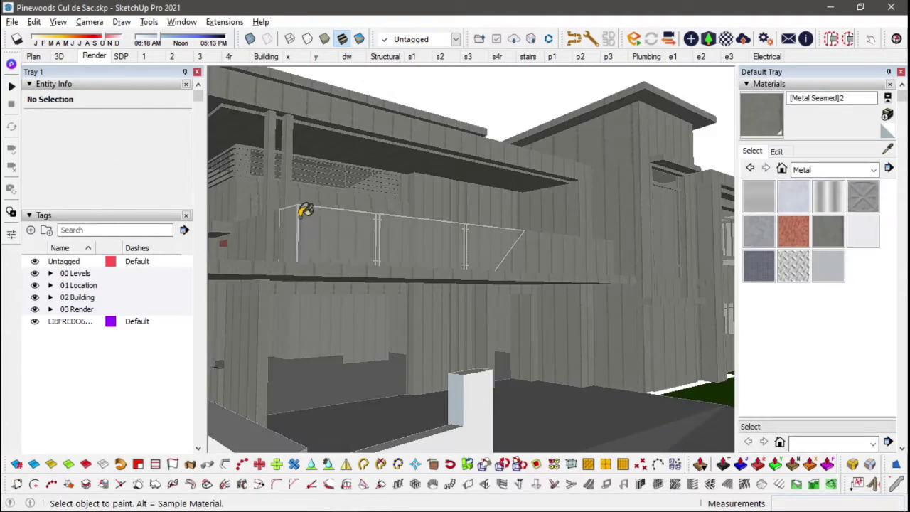
Step: Paint the balcony railing and the face above the main door with a metal material
key(space)
click(761, 235)
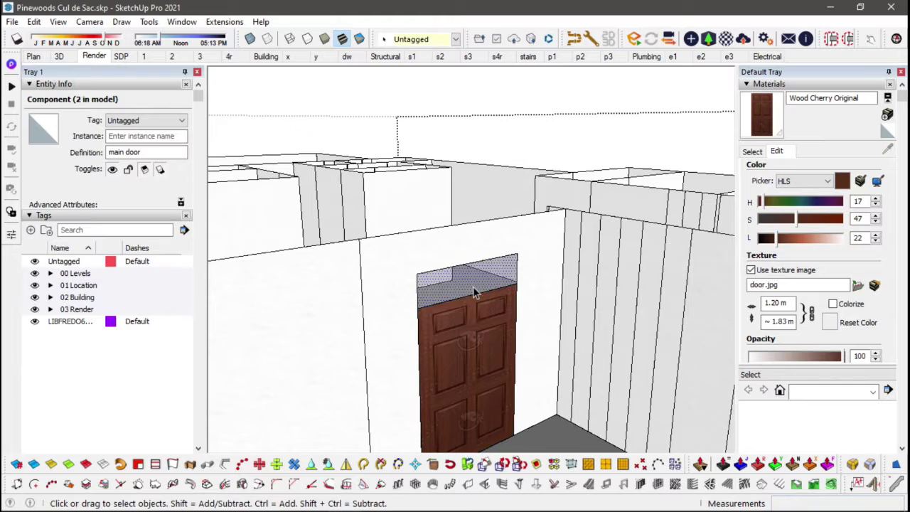
click(428, 307)
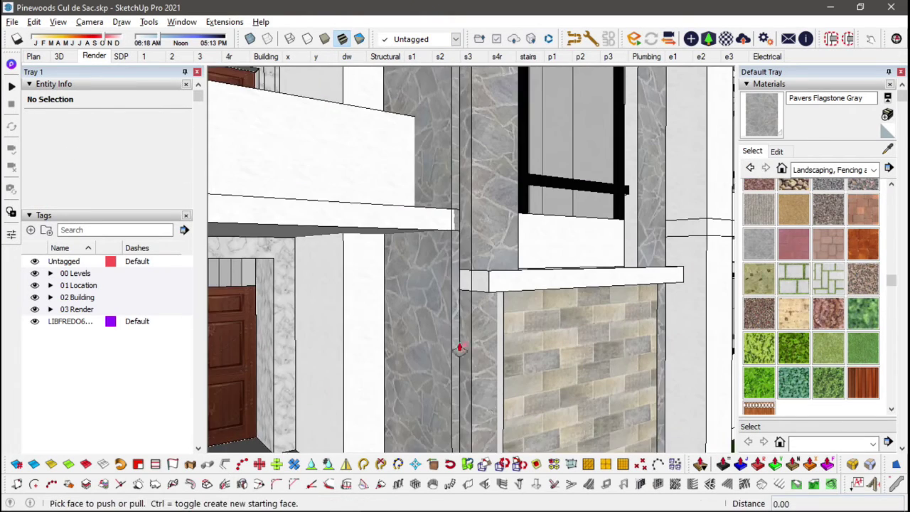
Step: Select the wall group, darken Stone Masonry Multi to L 17, and browse for a new texture image
click(485, 218)
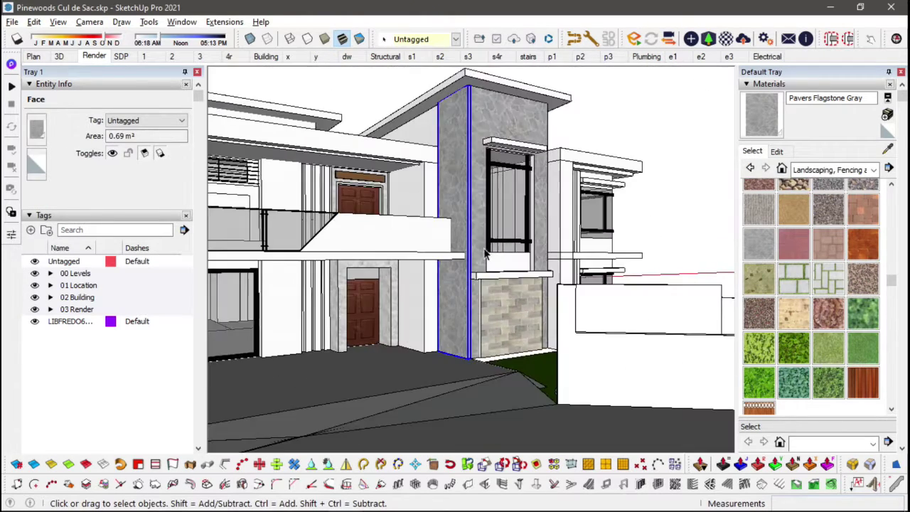
click(523, 187)
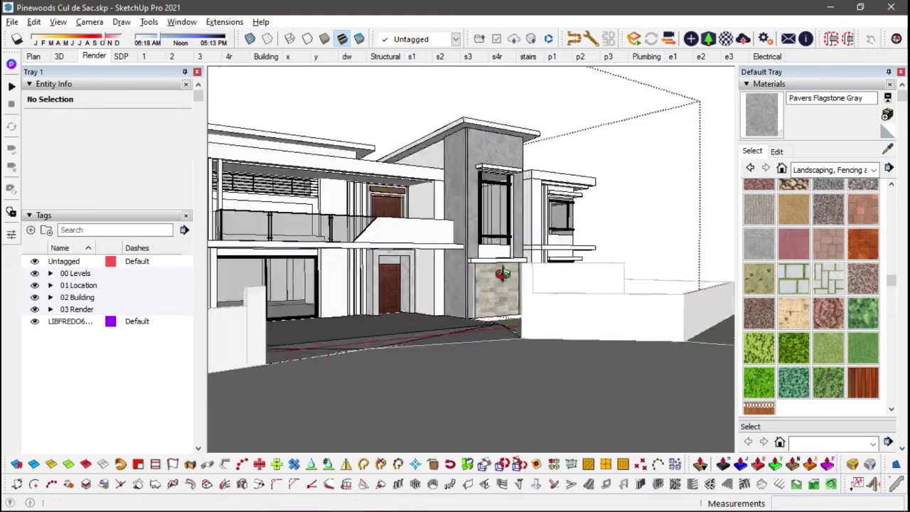
click(778, 242)
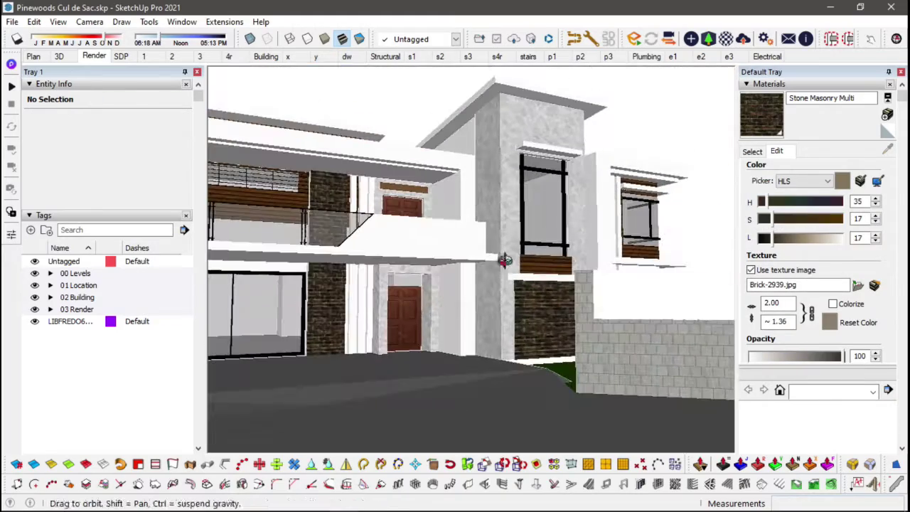
click(858, 285)
scroll(545, 308, down, 5)
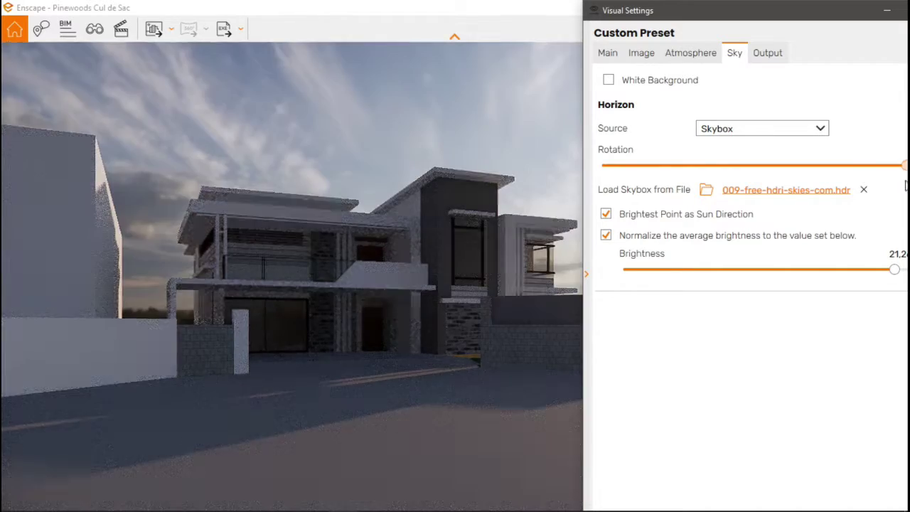
Step: Rotate the sky and load 014-free-hdri-skies-com.hdr as the skybox
drag(905, 185, 647, 192)
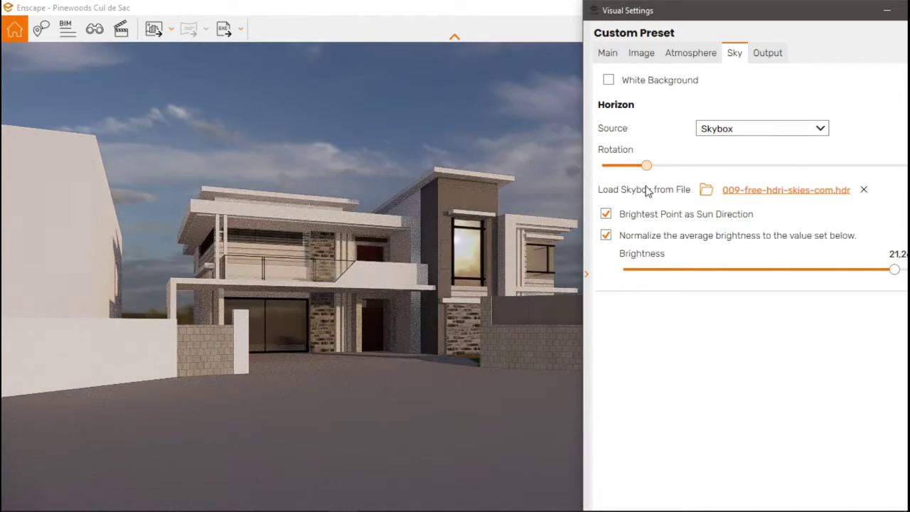
click(767, 191)
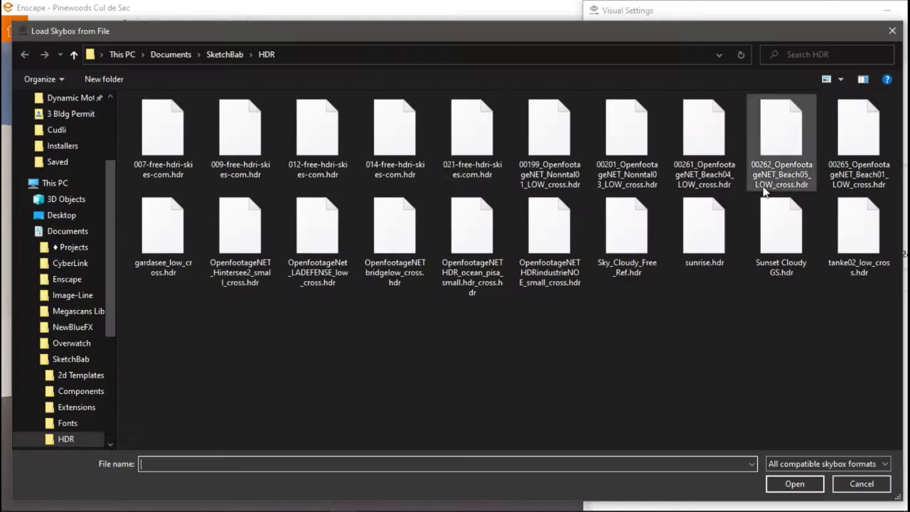
double_click(379, 127)
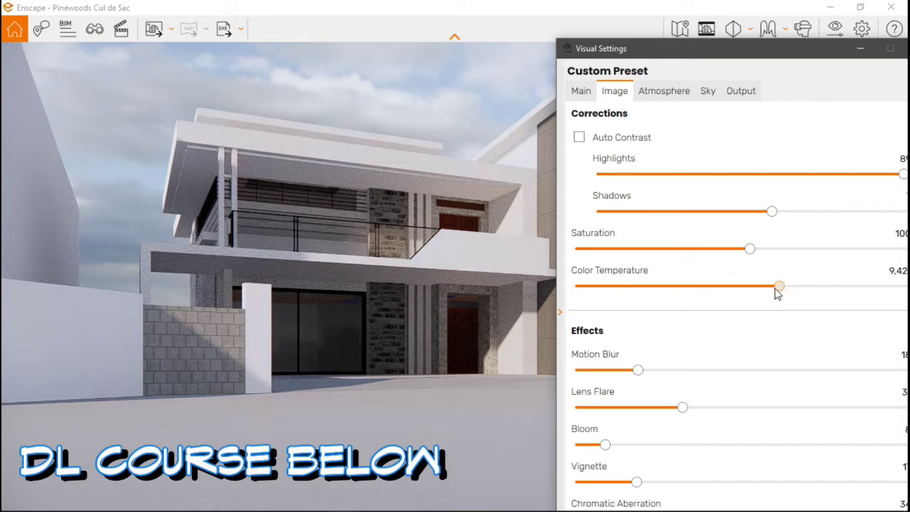
Step: Push colour temperature to its maximum, keep automatic contrast off, and sample the dark face's material
drag(746, 293, 905, 294)
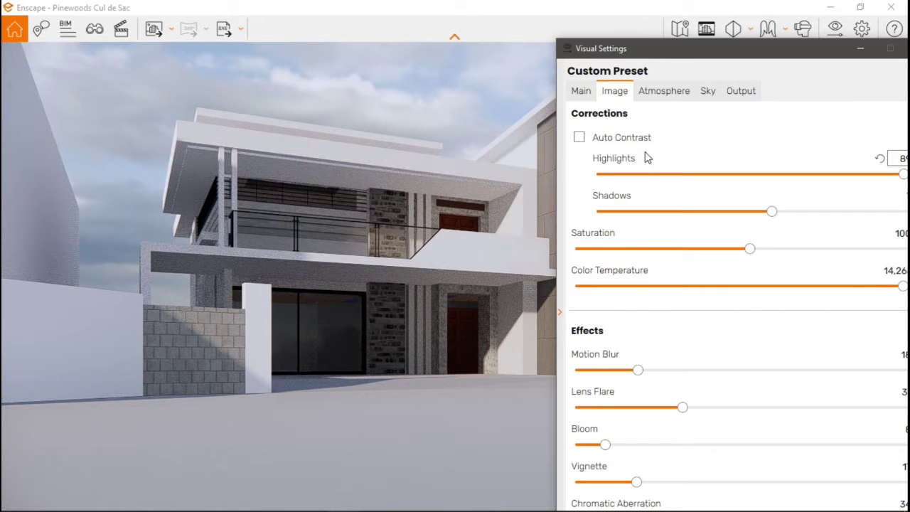
click(579, 138)
click(579, 137)
click(581, 91)
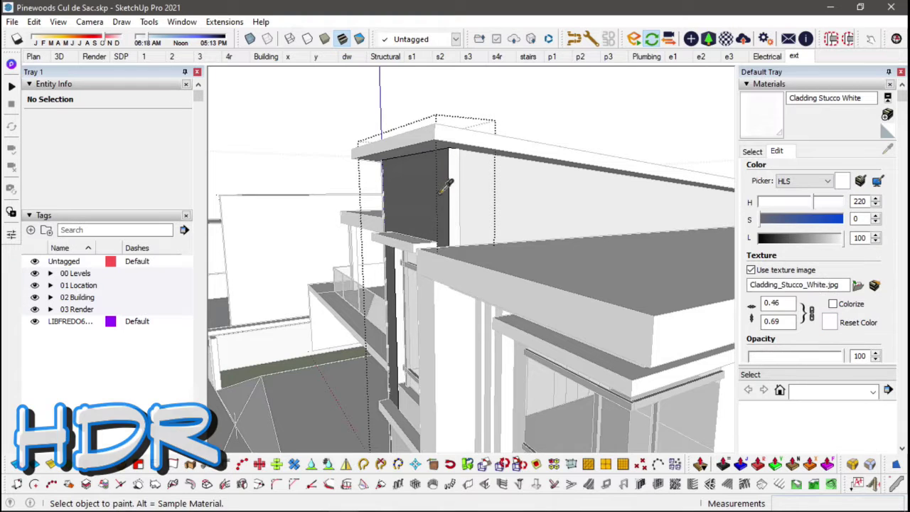
alt+click(444, 189)
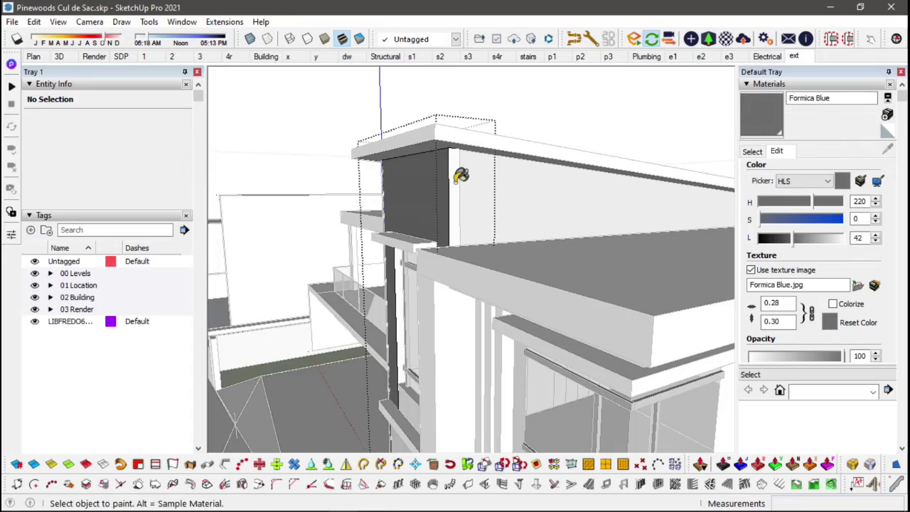
Step: Assign Tarmac-2810.jpg from Materials > Road and Paving as the Concrete Form 4x8 texture
key(space)
scroll(461, 178, down, 5)
mouse_move(462, 184)
middle_down()
mouse_move(583, 227)
mouse_move(486, 300)
mouse_move(483, 368)
middle_up()
click(857, 284)
click(79, 184)
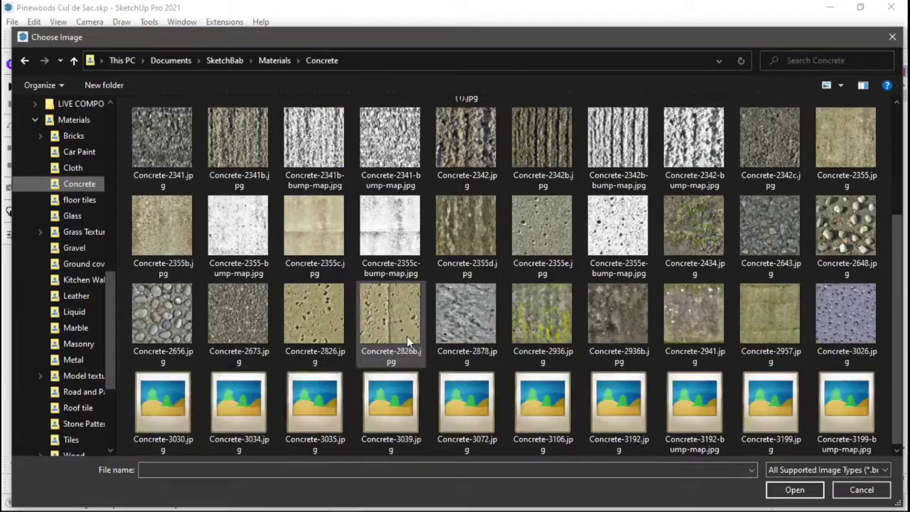
click(71, 122)
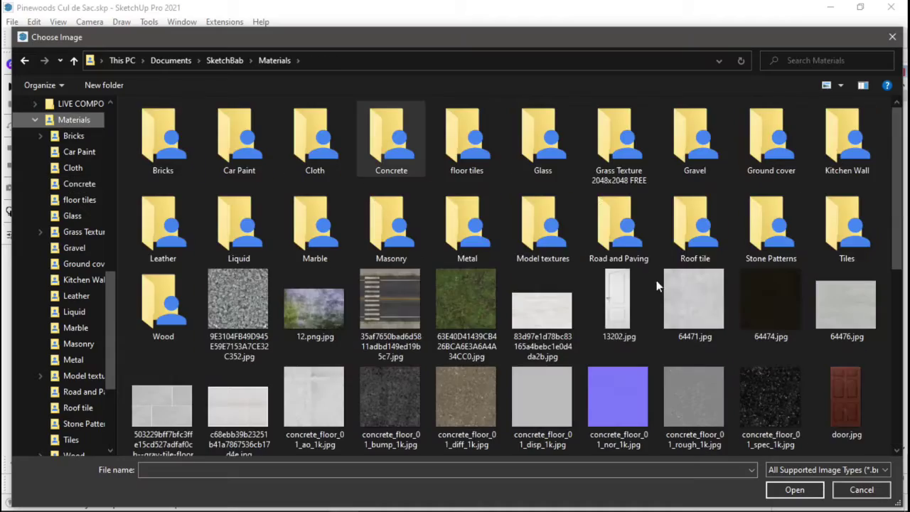
double_click(612, 238)
scroll(622, 305, down, 5)
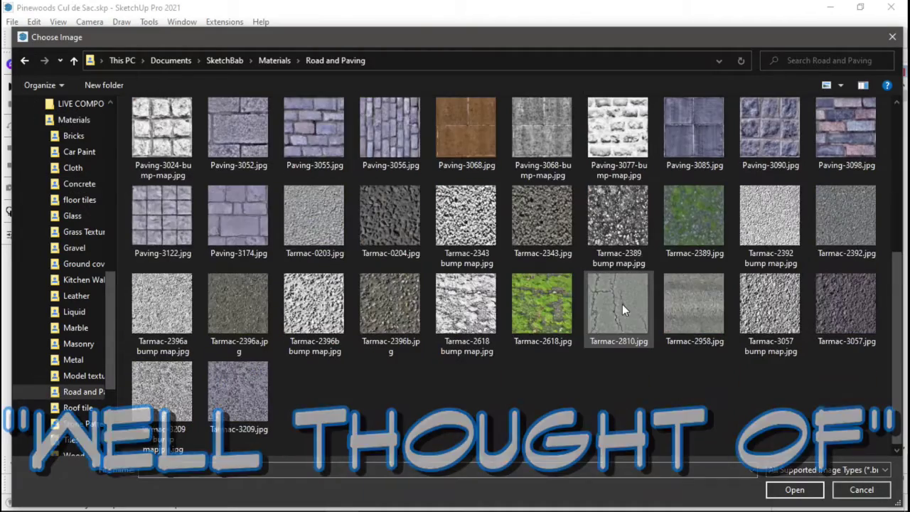
double_click(625, 325)
scroll(504, 433, up, 10)
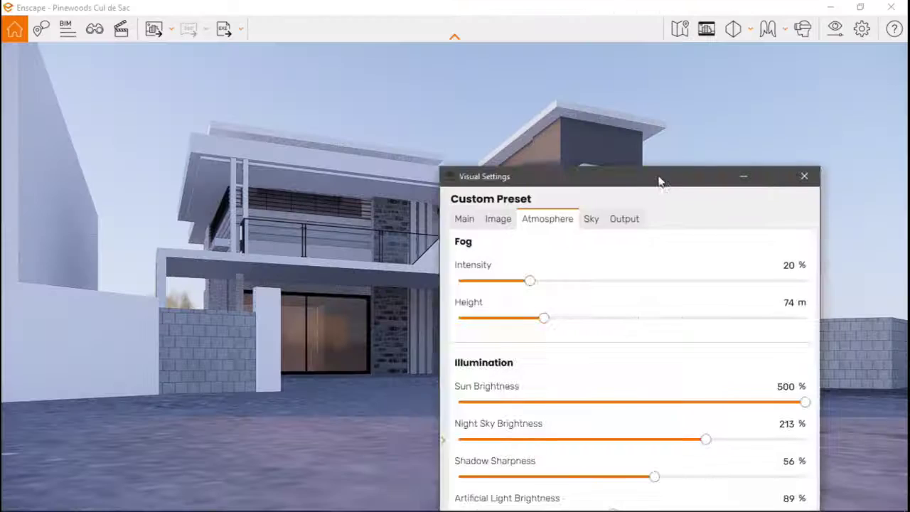
Step: Close Enscape's Visual Settings and orbit around the house model
mouse_move(658, 187)
mouse_down()
mouse_move(463, 507)
mouse_move(604, 386)
mouse_move(448, 480)
mouse_move(635, 206)
mouse_up()
click(773, 206)
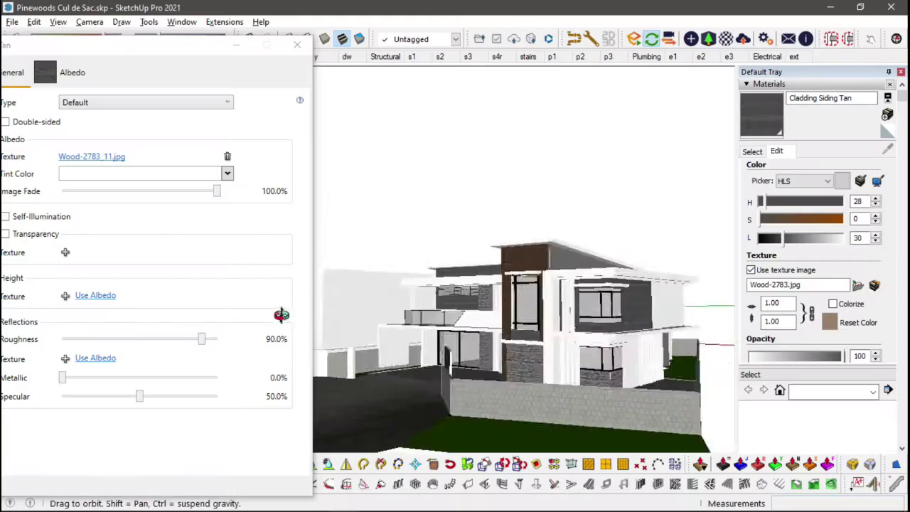
mouse_move(590, 376)
middle_down()
mouse_move(582, 418)
mouse_move(540, 370)
middle_up()
scroll(495, 352, up, 6)
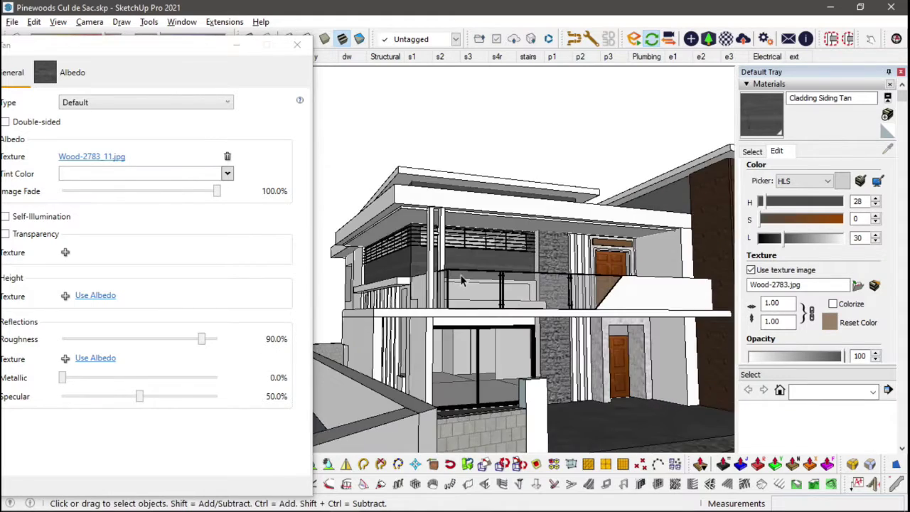
scroll(496, 352, down, 3)
Step: Darken the neighbouring block's grey material by lowering its L value in Materials > Edit
key(space)
key(ctrl+a)
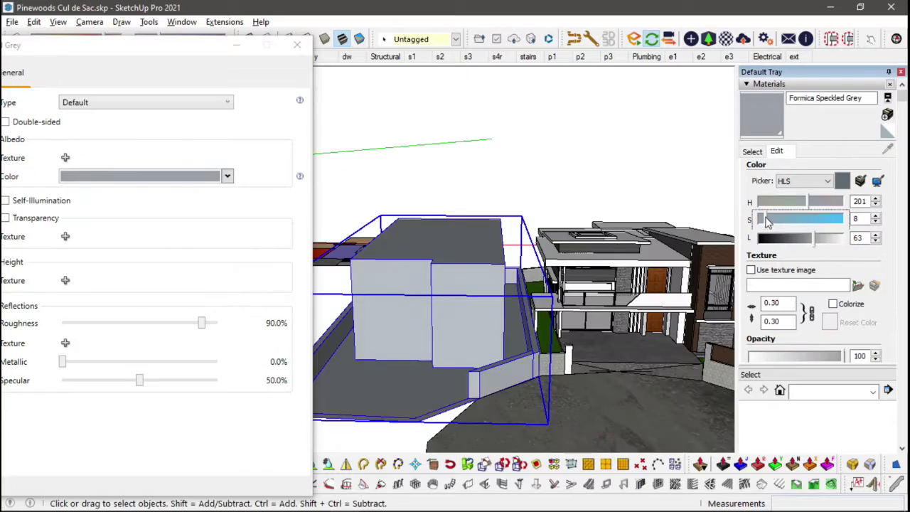
click(796, 245)
click(296, 46)
key(alt+Tab)
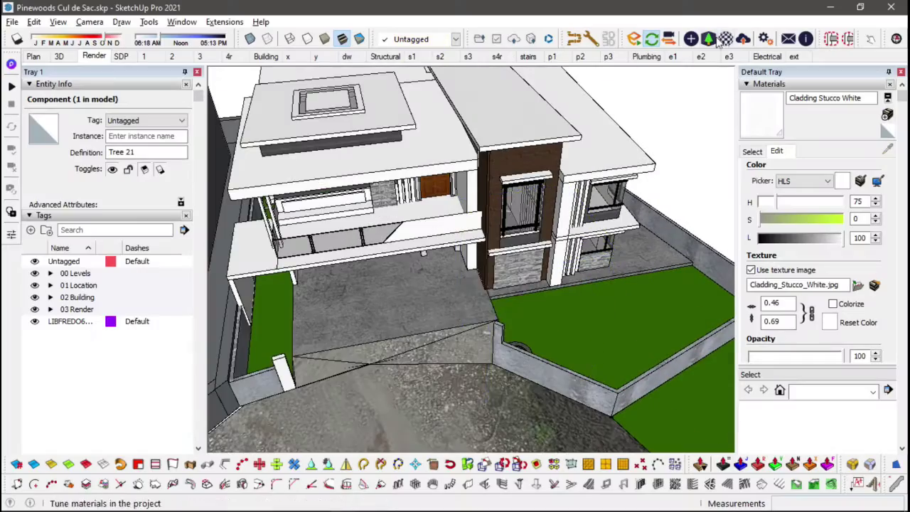
Step: Place Tree 20 from the Enscape Asset Library on the front lawn
click(709, 39)
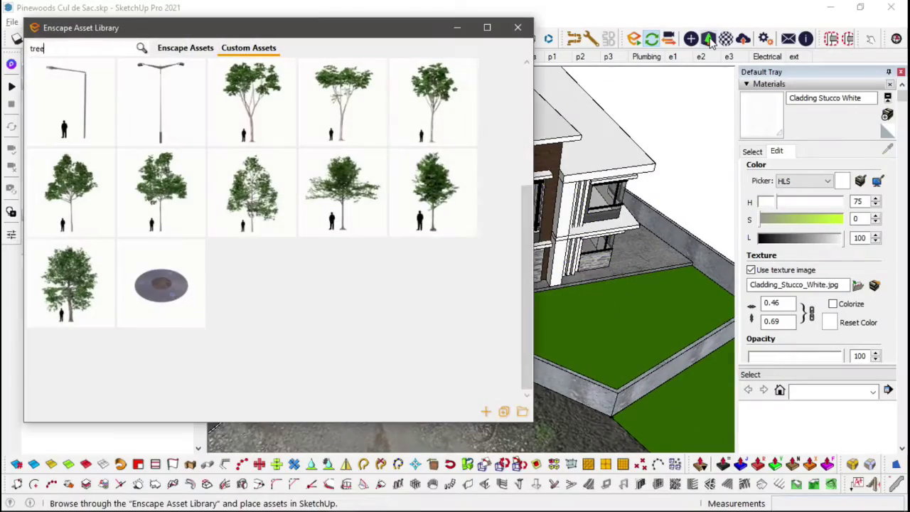
click(349, 211)
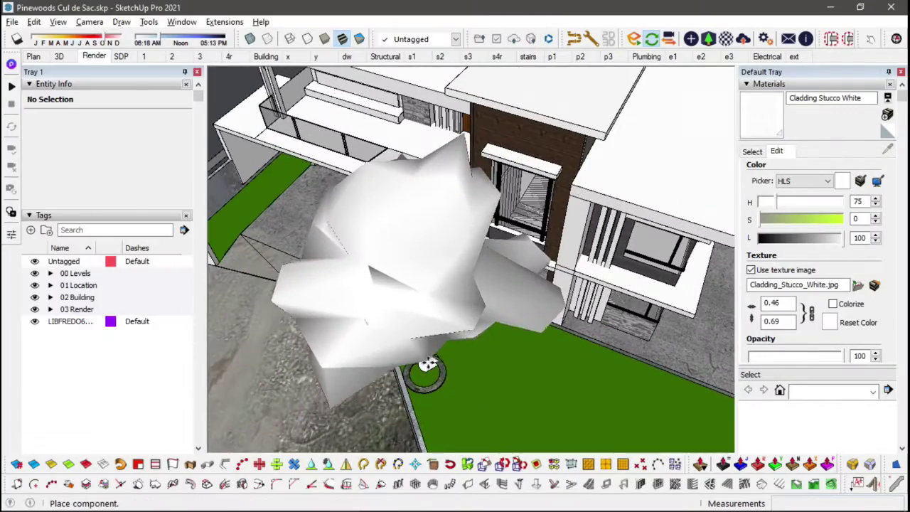
key(alt+Tab)
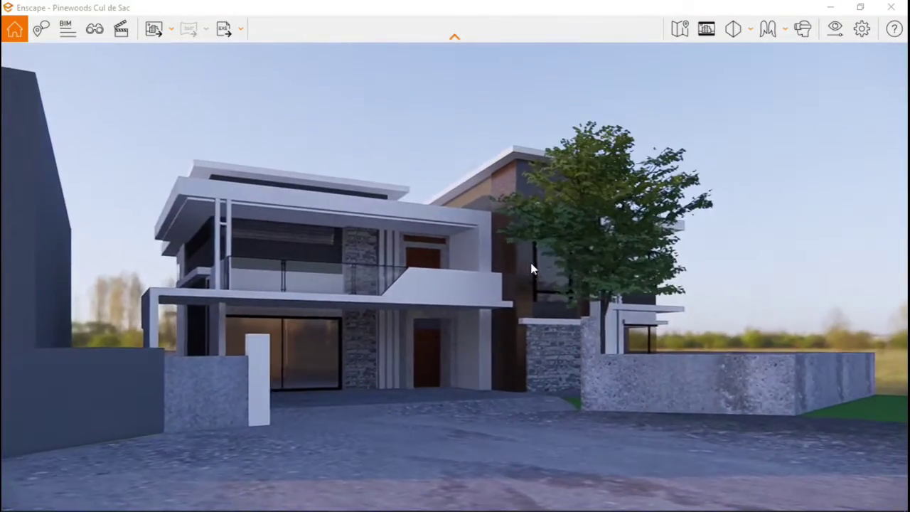
key(alt+Tab)
Step: Scale the placed tree to 1.28 times its height
click(408, 299)
key(s)
scroll(420, 234, down, 3)
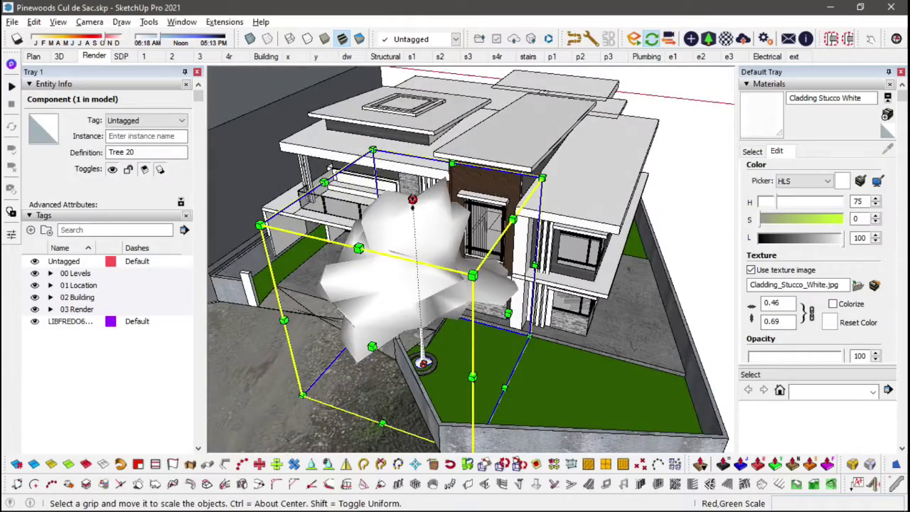
drag(412, 199, 411, 154)
middle_drag(411, 154, 475, 79)
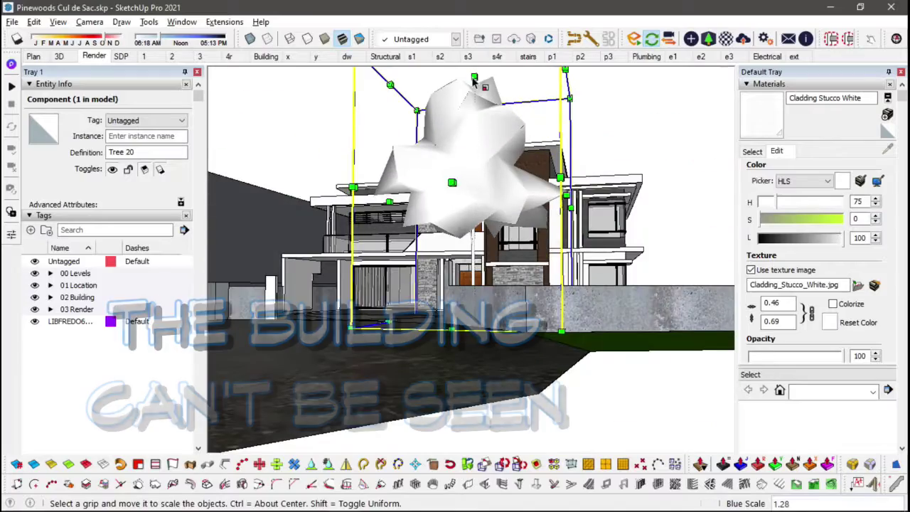
key(alt+Tab)
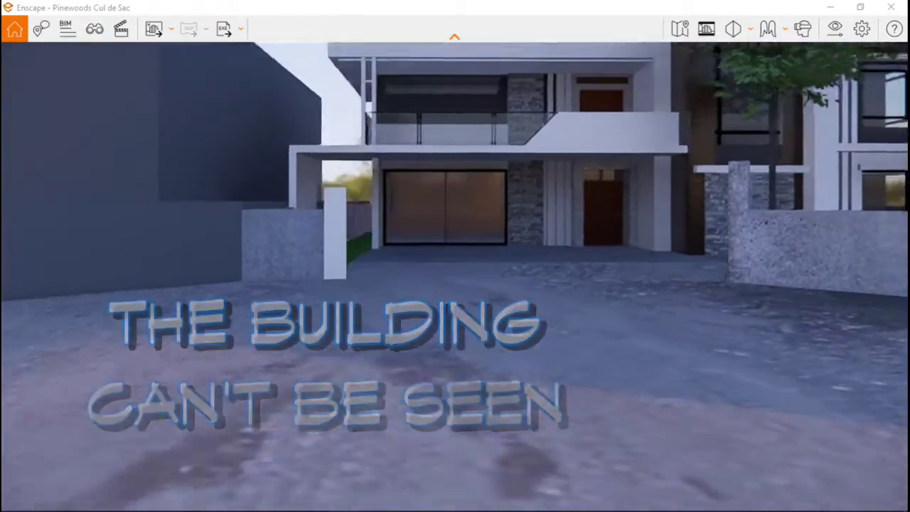
click(834, 28)
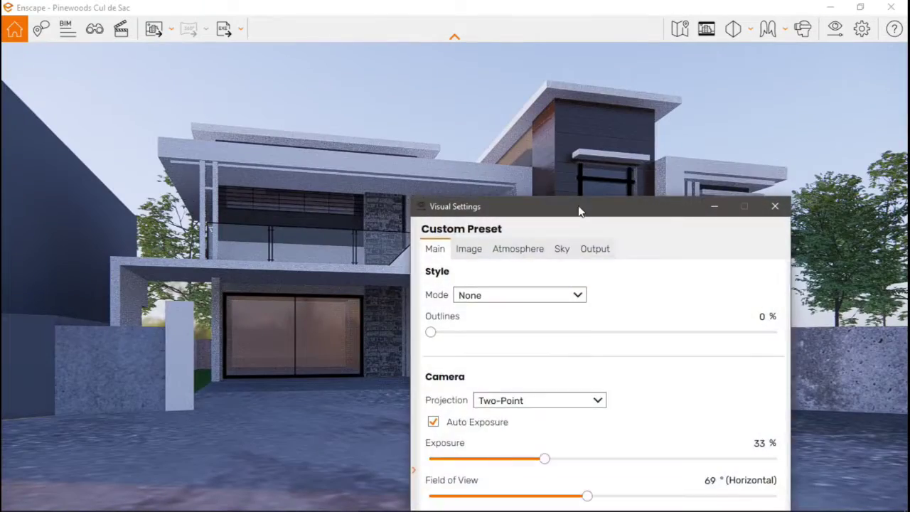
Step: Set exposure to 31%, sky rotation to 280° and sky brightness to about 1,231 Lux
drag(580, 211, 665, 205)
mouse_move(631, 453)
mouse_down()
mouse_move(697, 453)
mouse_move(625, 453)
mouse_up()
click(647, 243)
drag(712, 357, 785, 355)
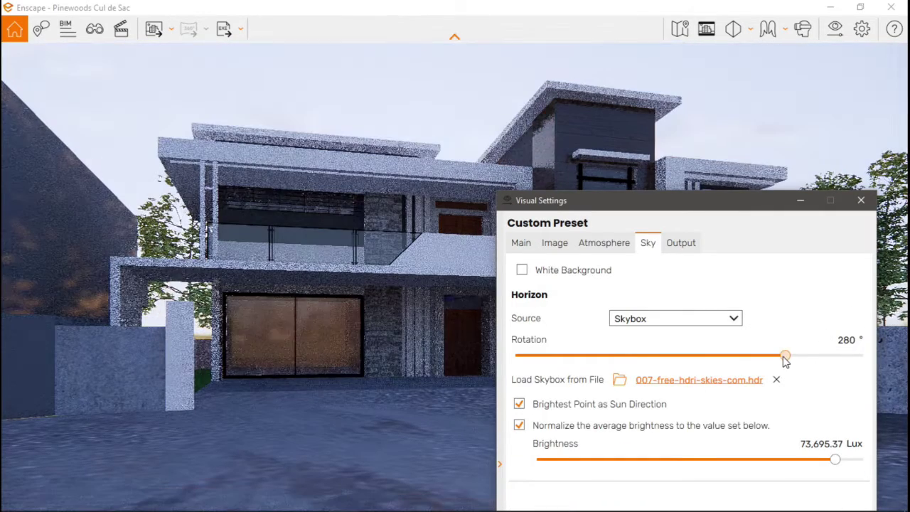
drag(837, 462, 745, 470)
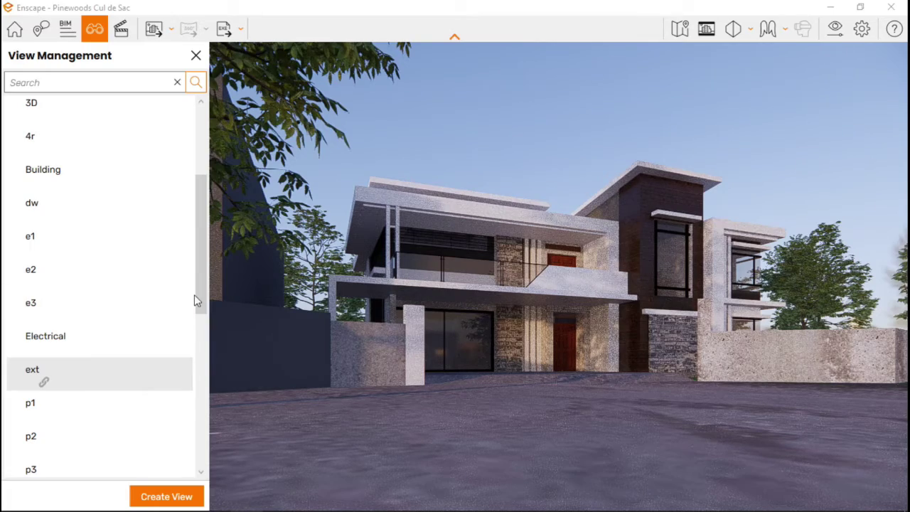
click(197, 56)
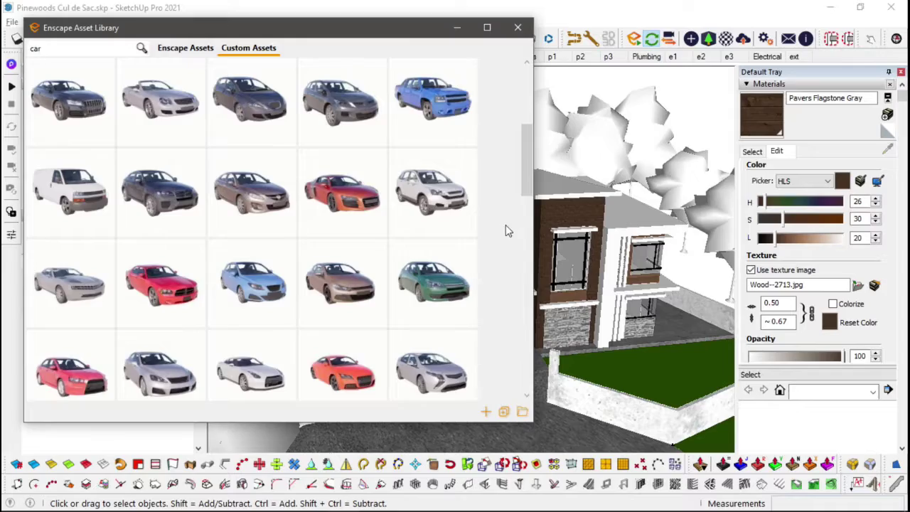
scroll(505, 230, down, 5)
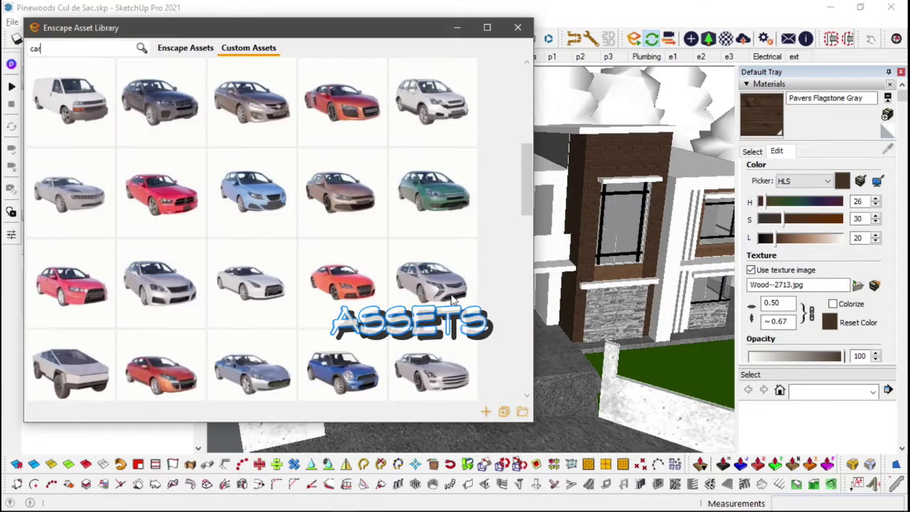
Step: Place a car model from the Asset Library on the driveway
scroll(452, 299, down, 5)
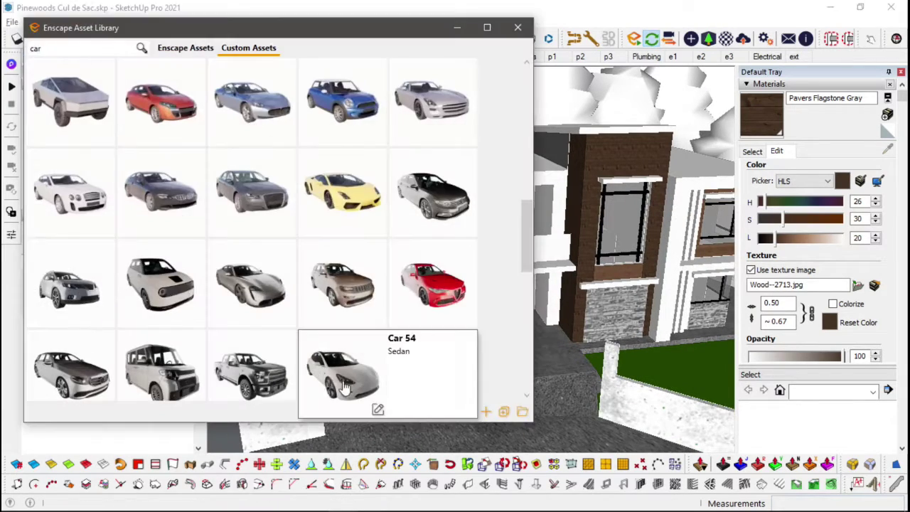
click(344, 377)
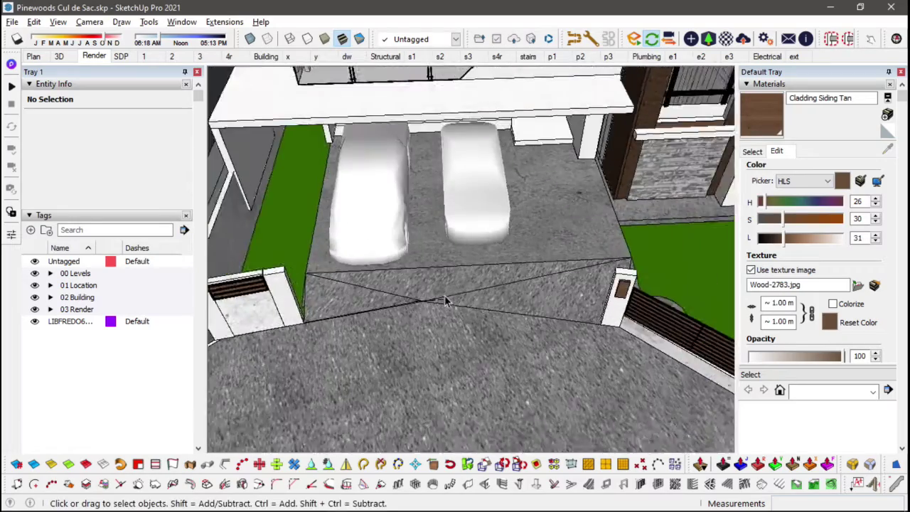
middle_drag(481, 349, 425, 170)
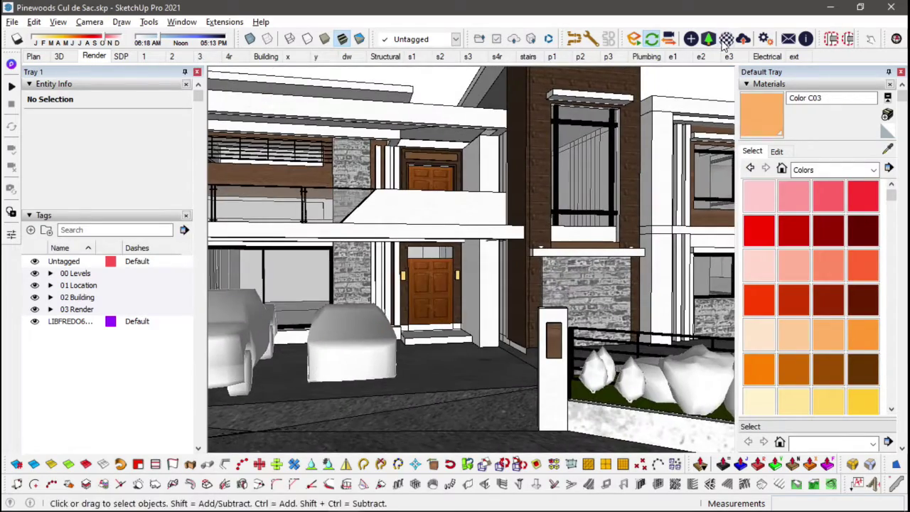
Step: Make the Color C03 material self-illuminated in the Enscape Material Editor
click(725, 39)
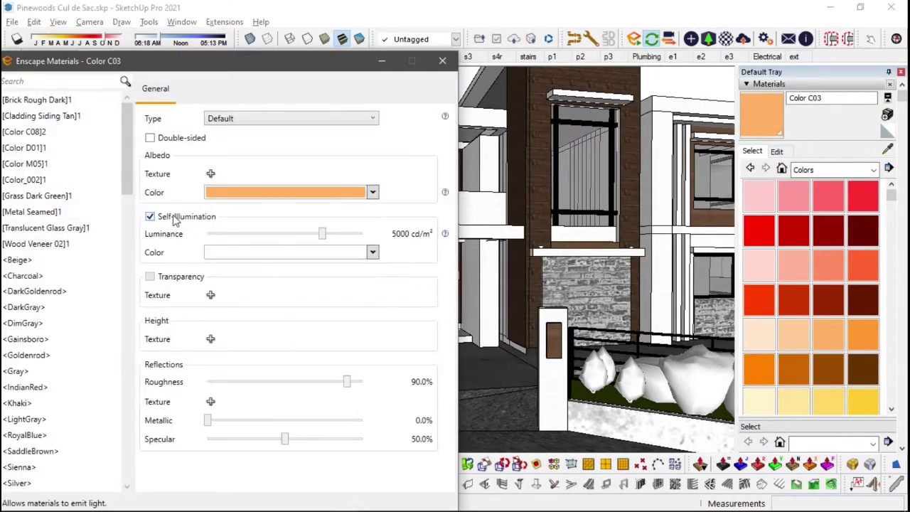
key(alt+Tab)
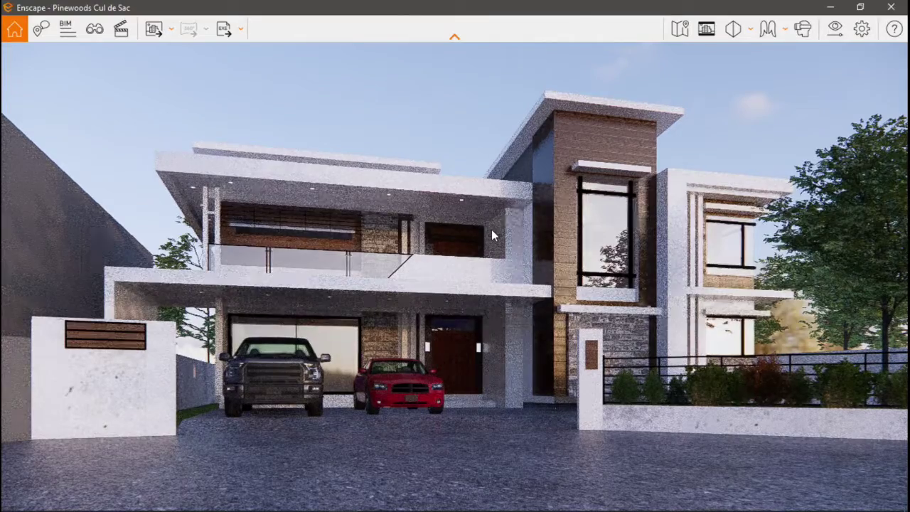
key(alt+Tab)
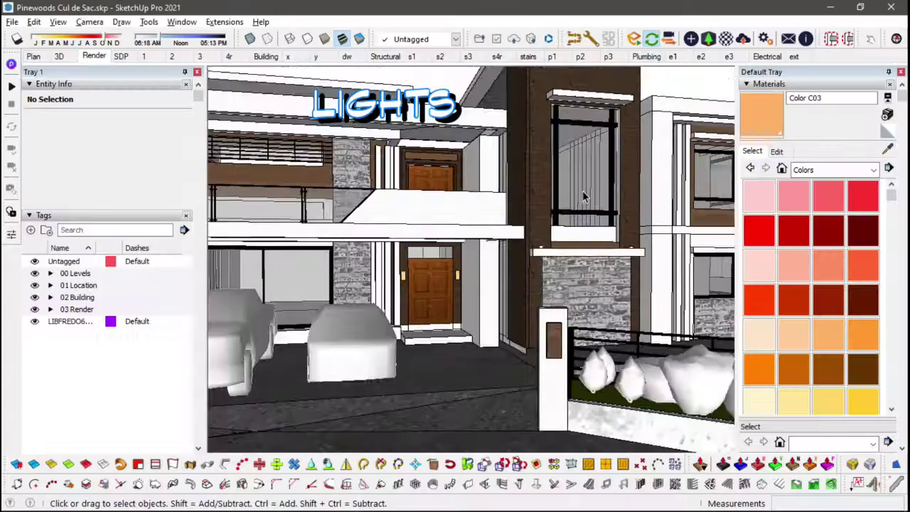
scroll(325, 155, up, 5)
Step: Lower the porch ceiling sphere light's luminous intensity
click(326, 160)
scroll(341, 149, up, 2)
key(m)
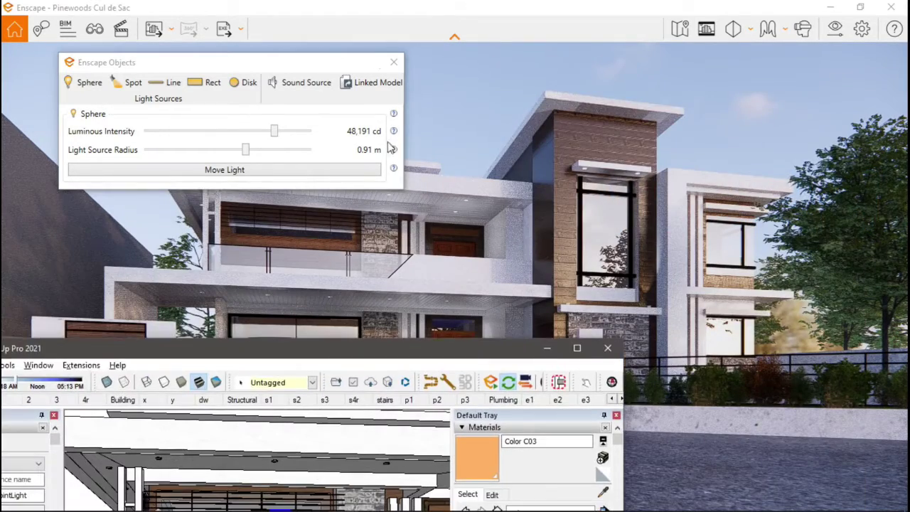
drag(722, 129, 700, 165)
key(alt+Tab)
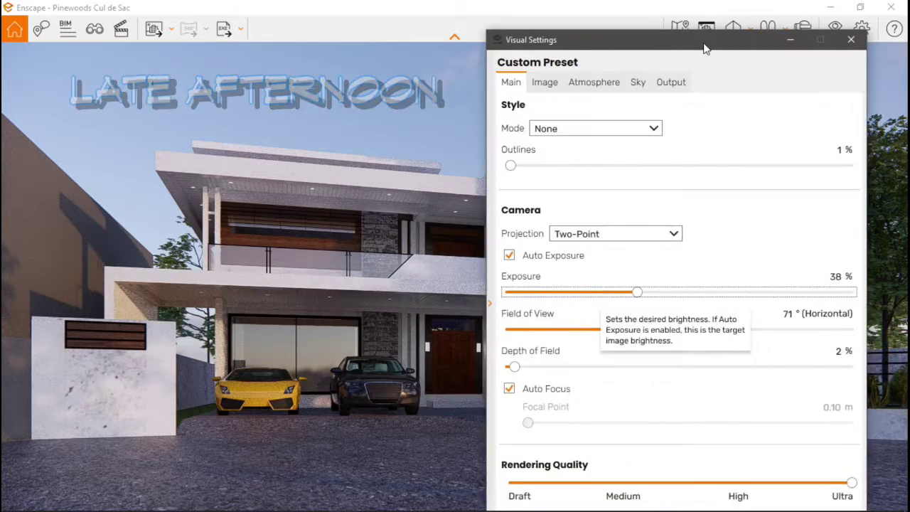
Step: Raise the artificial light brightness in Enscape's Visual Settings
click(599, 83)
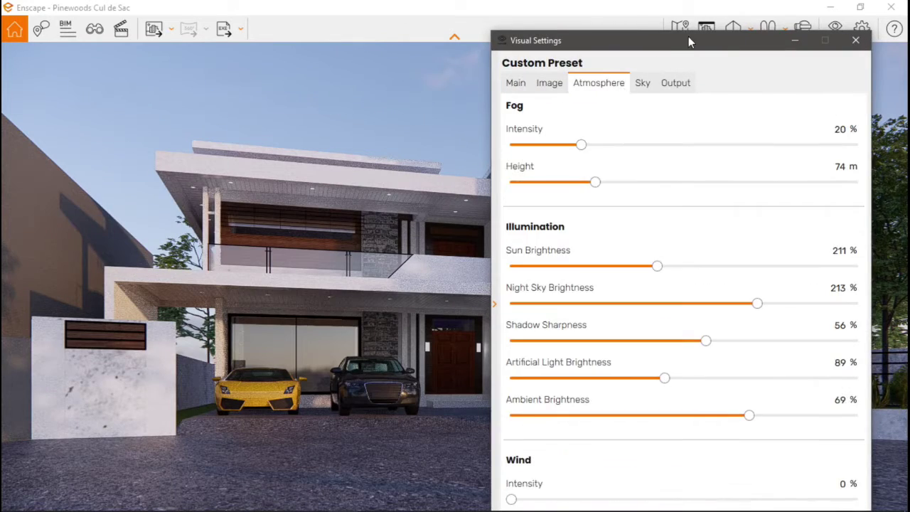
drag(686, 40, 780, 71)
drag(700, 413, 761, 417)
Step: Search the Asset Library for curtain and place one at the interior window
click(706, 40)
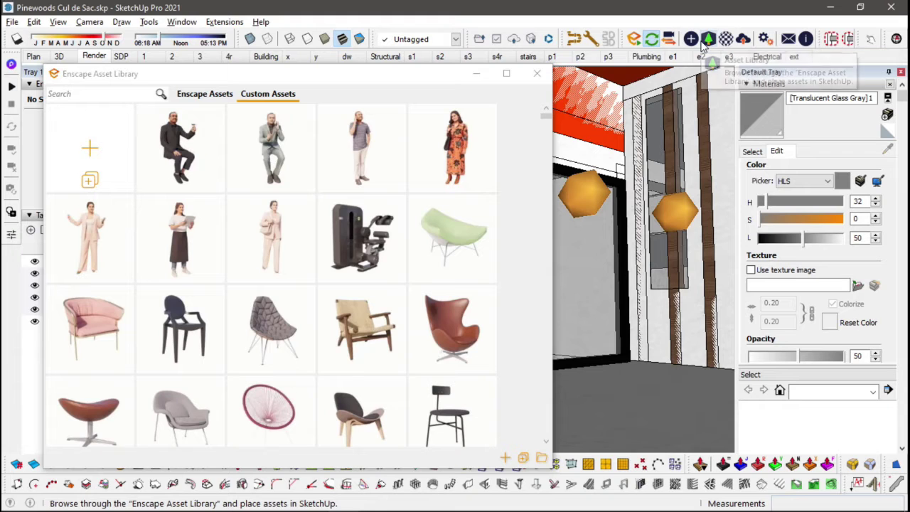
click(86, 91)
key(Return)
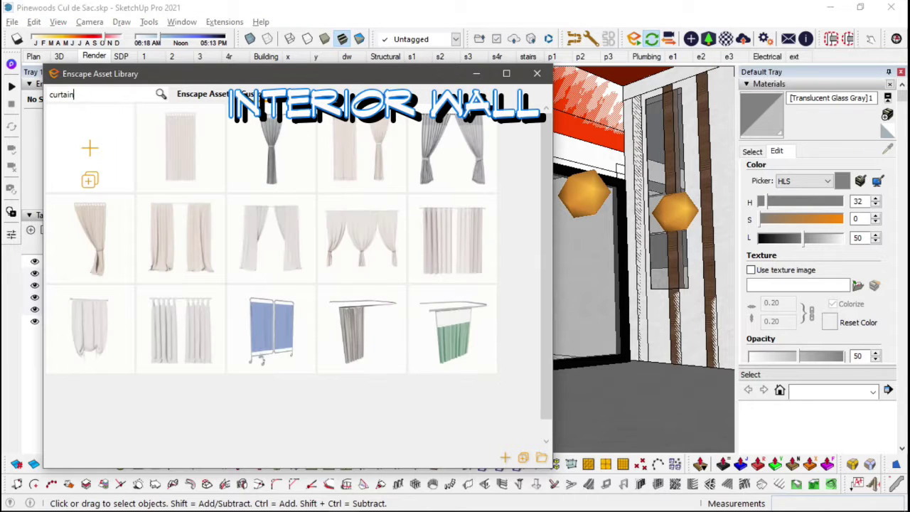
click(469, 242)
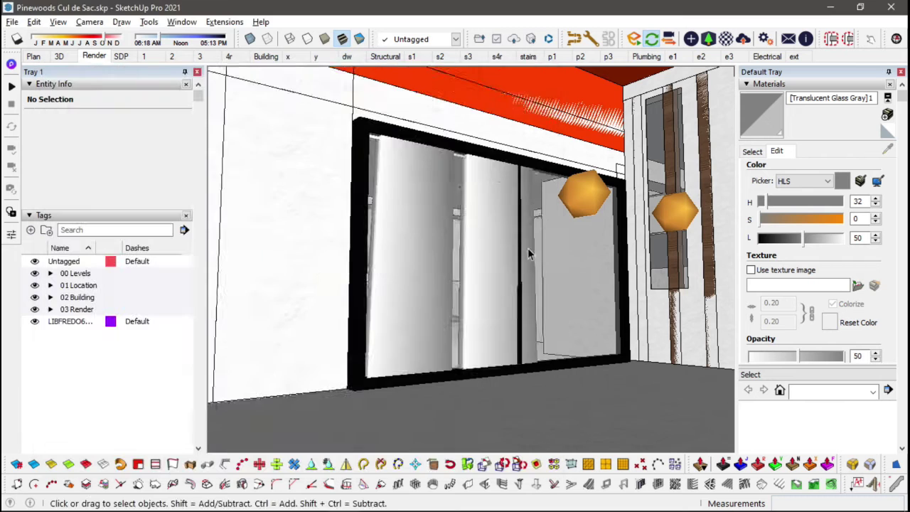
click(416, 294)
key(m)
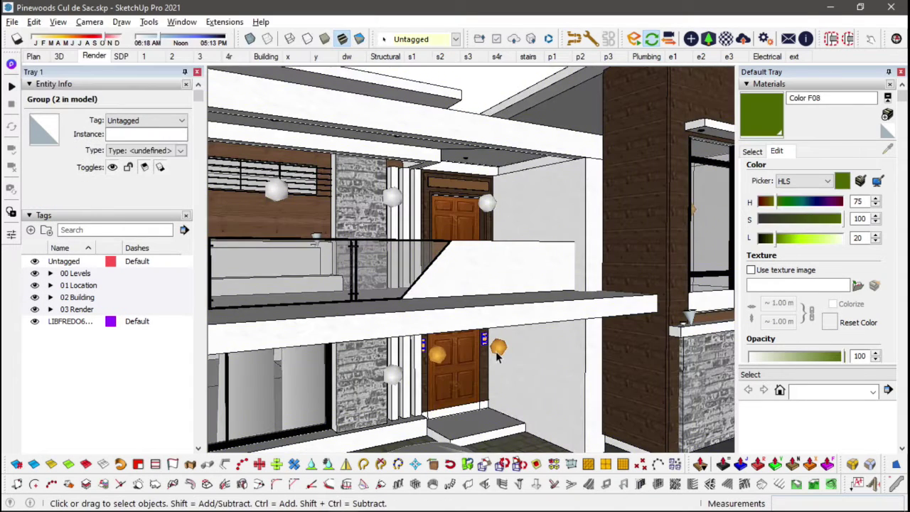
Step: Cut a point light out of its group and paste it into the model
double_click(498, 357)
click(497, 349)
key(ctrl+x)
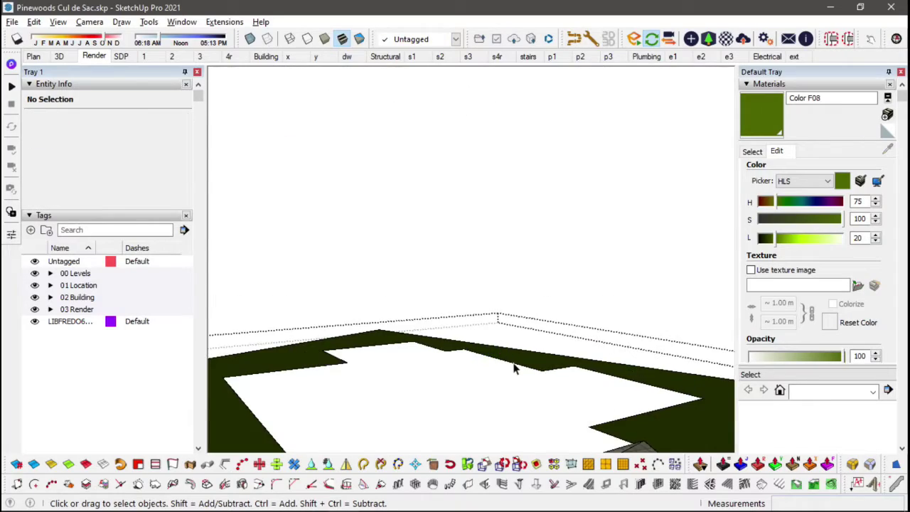
key(Escape)
key(ctrl+v)
key(alt+Tab)
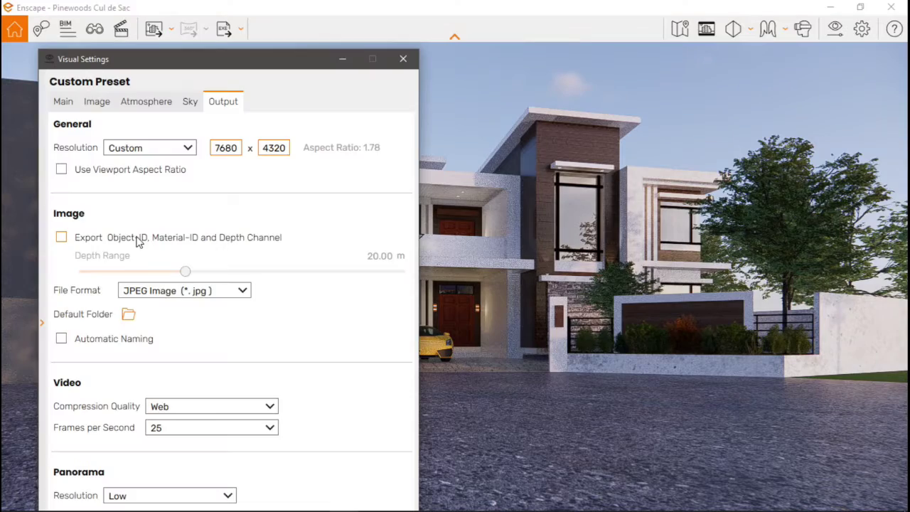
Step: Save renders as PNG instead of JPEG and lower the sky brightness for an evening look
click(203, 291)
click(177, 307)
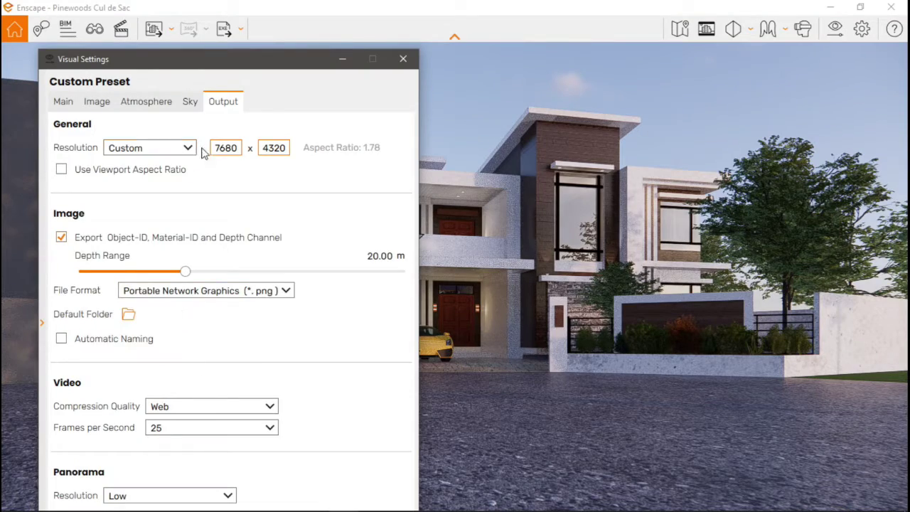
click(191, 102)
drag(359, 323, 329, 334)
drag(277, 64, 51, 56)
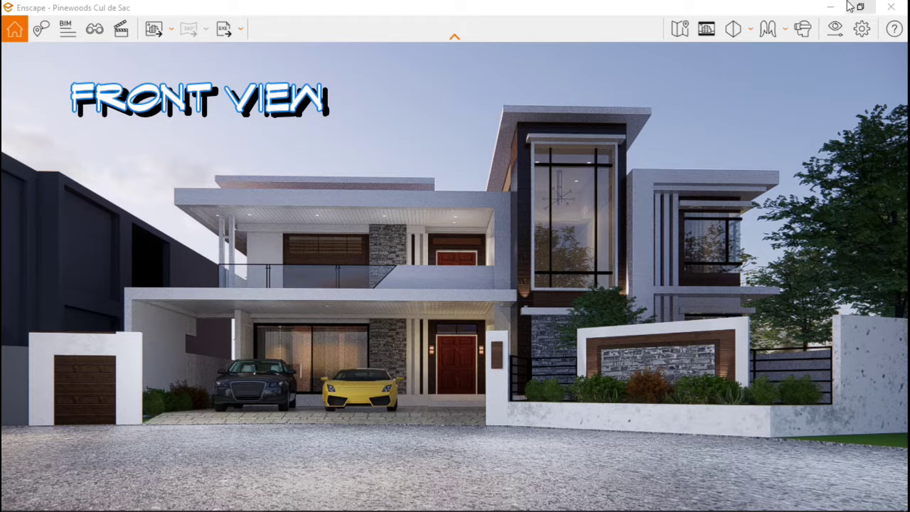
Step: Split the paving face with a line at the driveway corner
click(831, 6)
scroll(481, 299, up, 3)
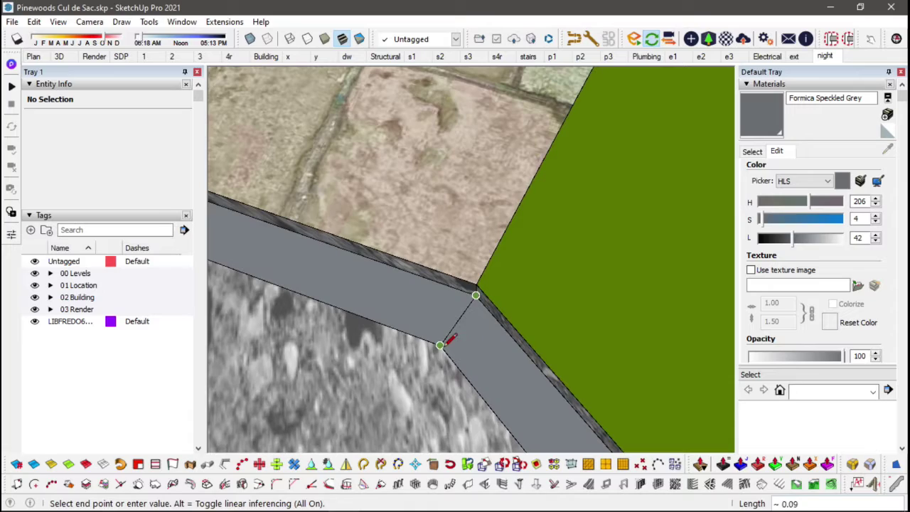
click(440, 345)
key(p)
key(space)
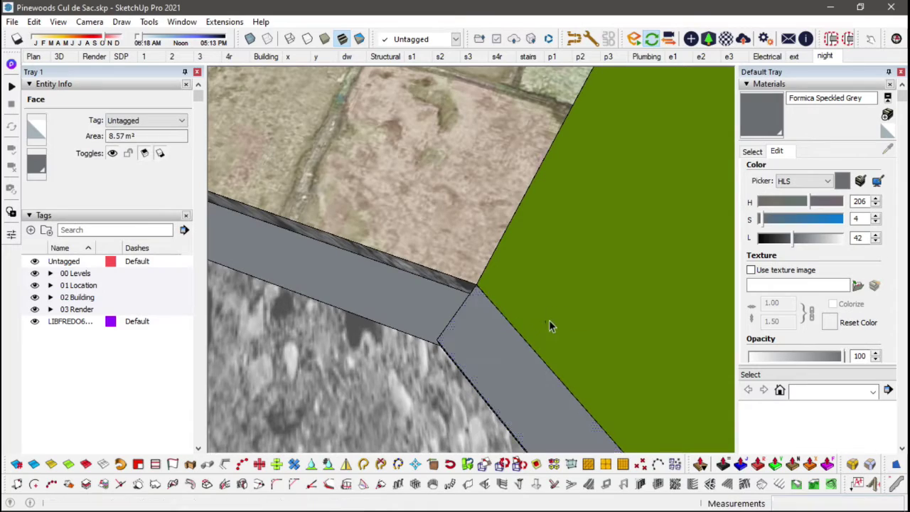
scroll(549, 326, down, 3)
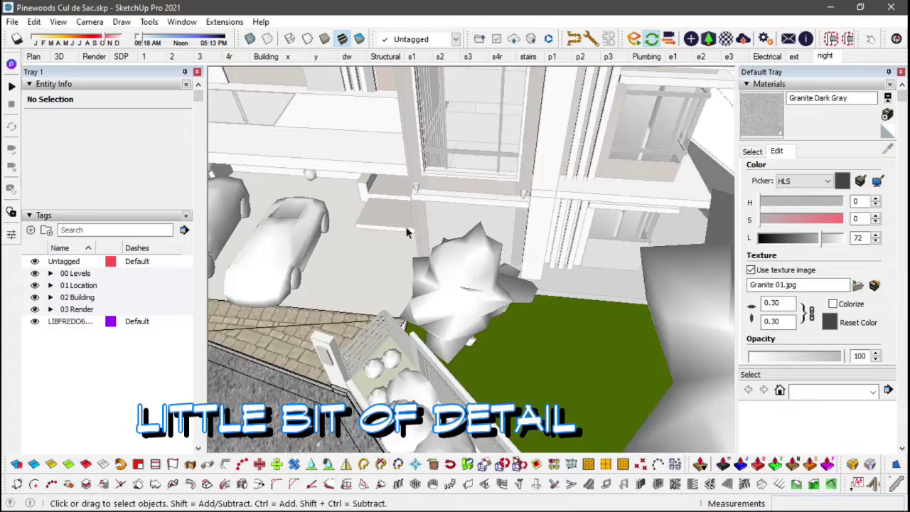
Step: Orbit to the house front and save a screenshot of the Enscape render
mouse_move(455, 270)
middle_down()
mouse_move(579, 150)
mouse_move(455, 256)
mouse_move(412, 245)
middle_up()
scroll(450, 254, up, 5)
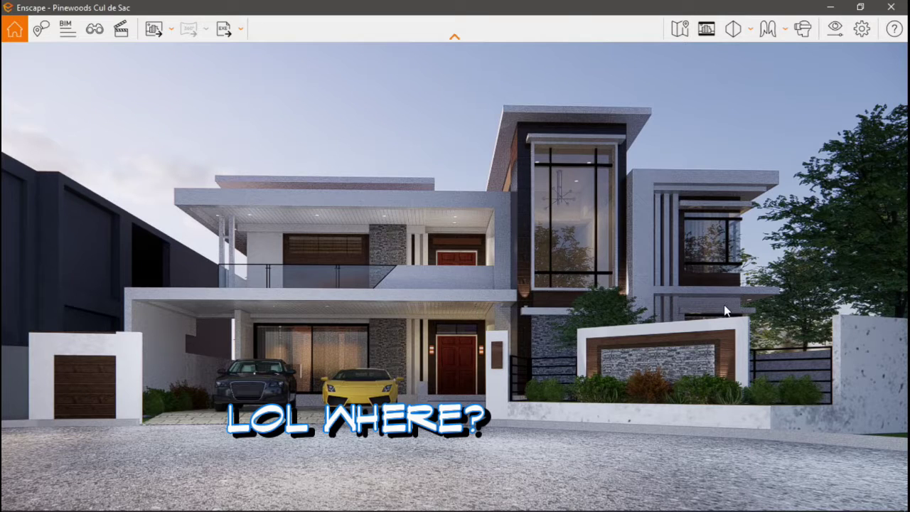
key(F11)
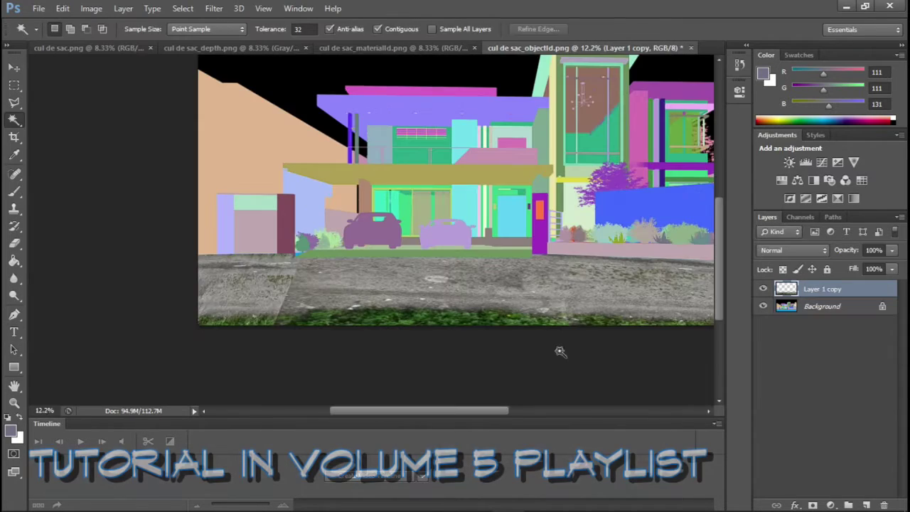
Step: Brighten the ground midtones with Levels and position the stone texture over the front wall
scroll(491, 351, down, 3)
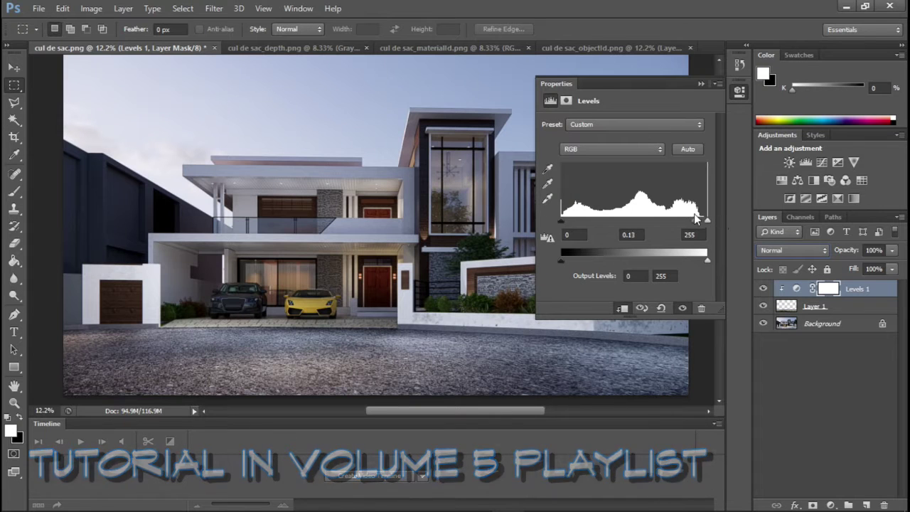
drag(694, 218, 672, 216)
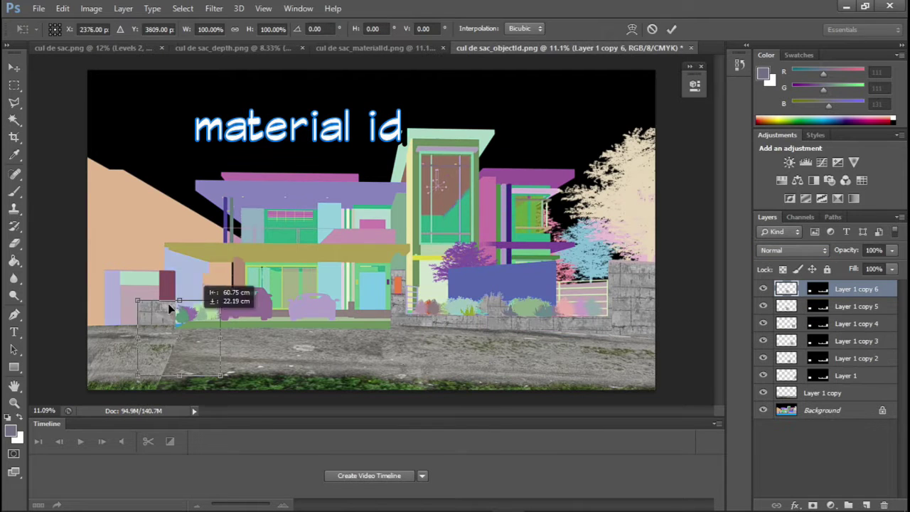
drag(186, 313, 161, 270)
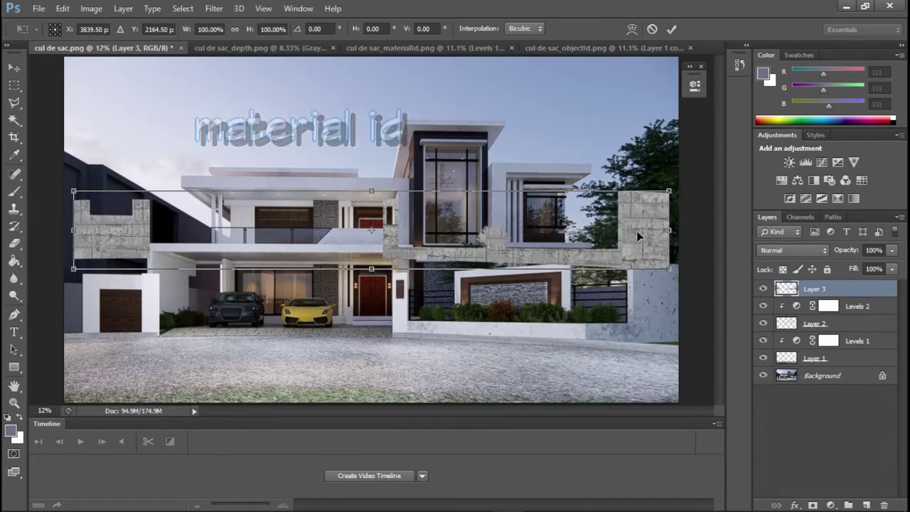
drag(637, 236, 646, 311)
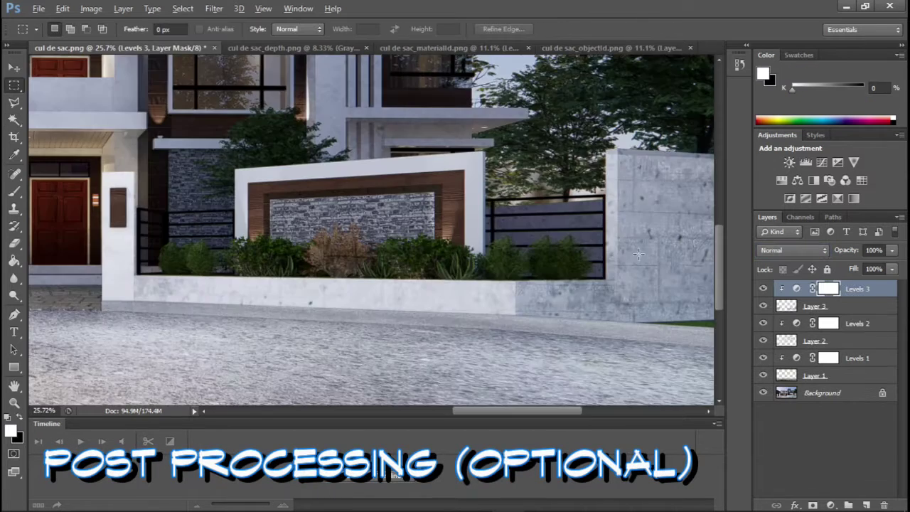
Step: Shift the Color Balance midtones slightly toward magenta
alt+scroll(660, 307, up, 6)
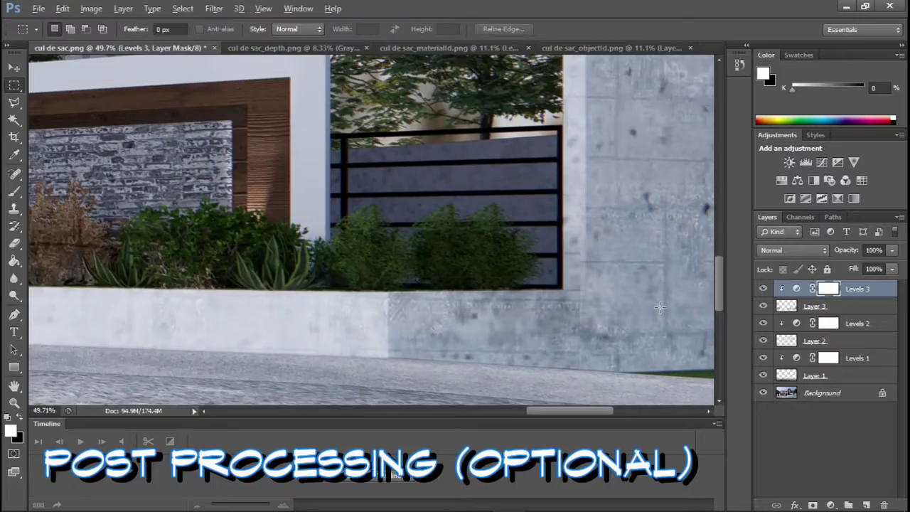
alt+scroll(660, 307, down, 6)
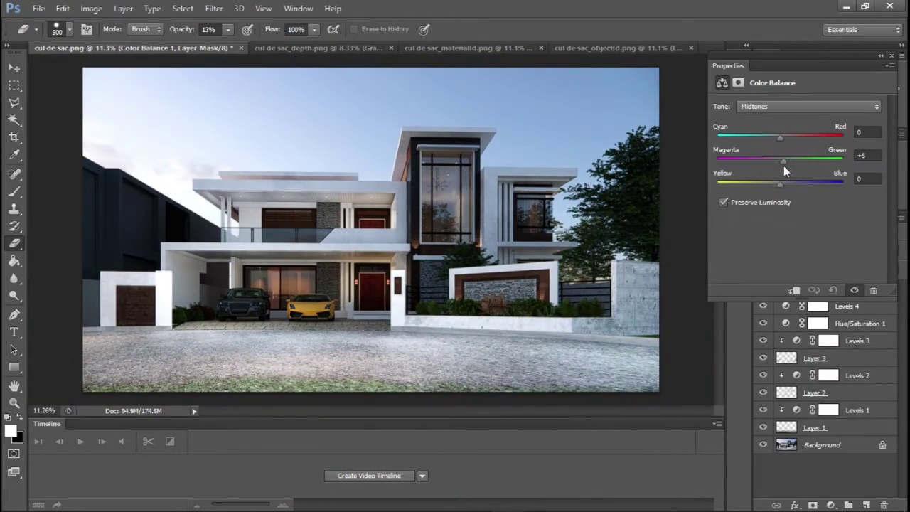
drag(783, 165, 777, 164)
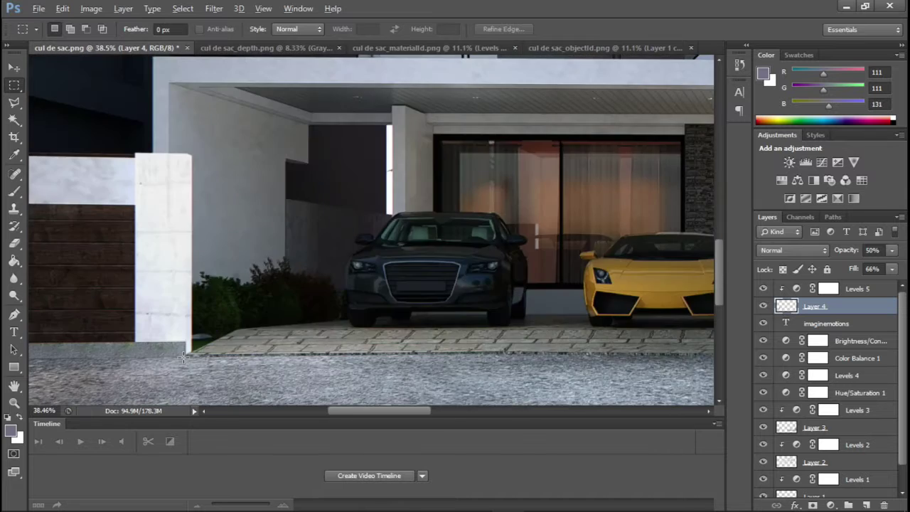
alt+scroll(183, 357, down, 4)
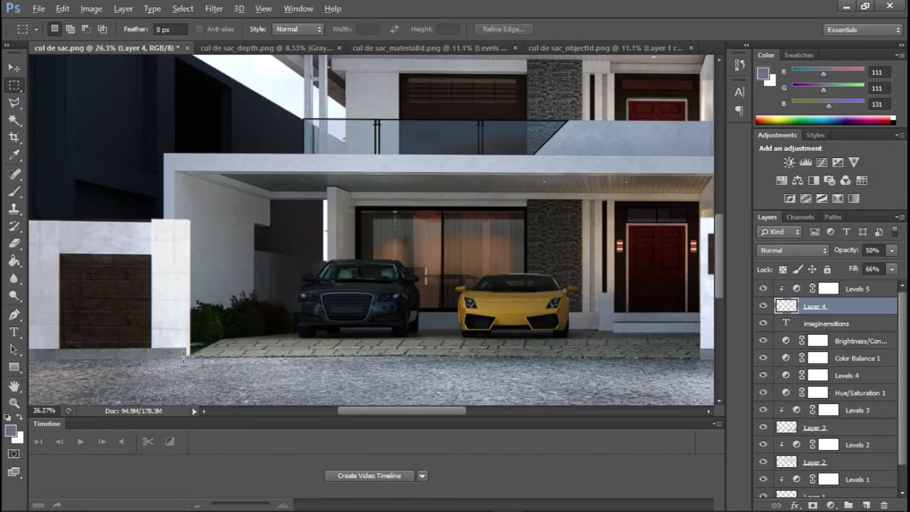
alt+scroll(184, 357, down, 2)
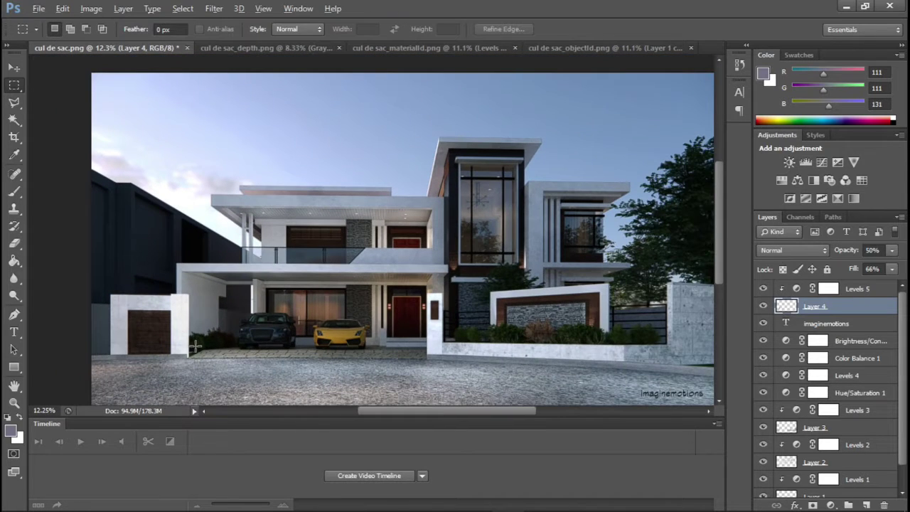